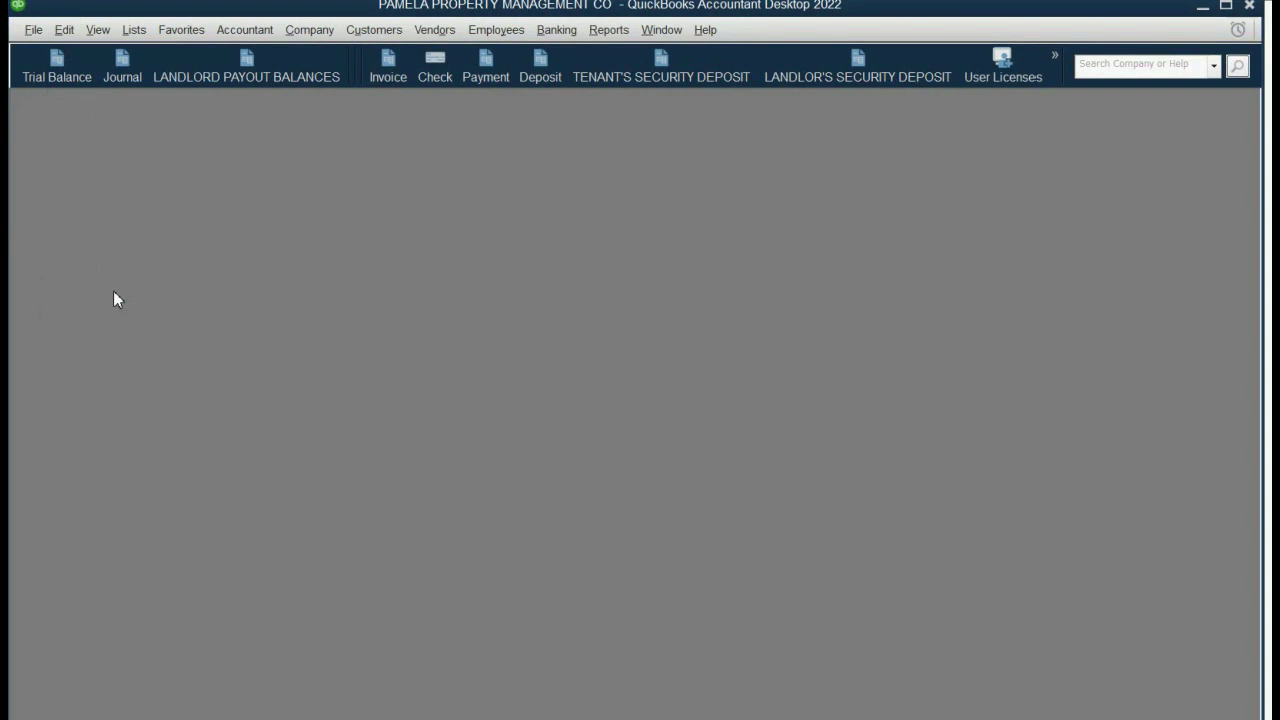
Set the Bank Feeds mode to Advanced Mode in the Checking company preferences and save them
{"action": "left_click", "coordinate": [190, 313]}
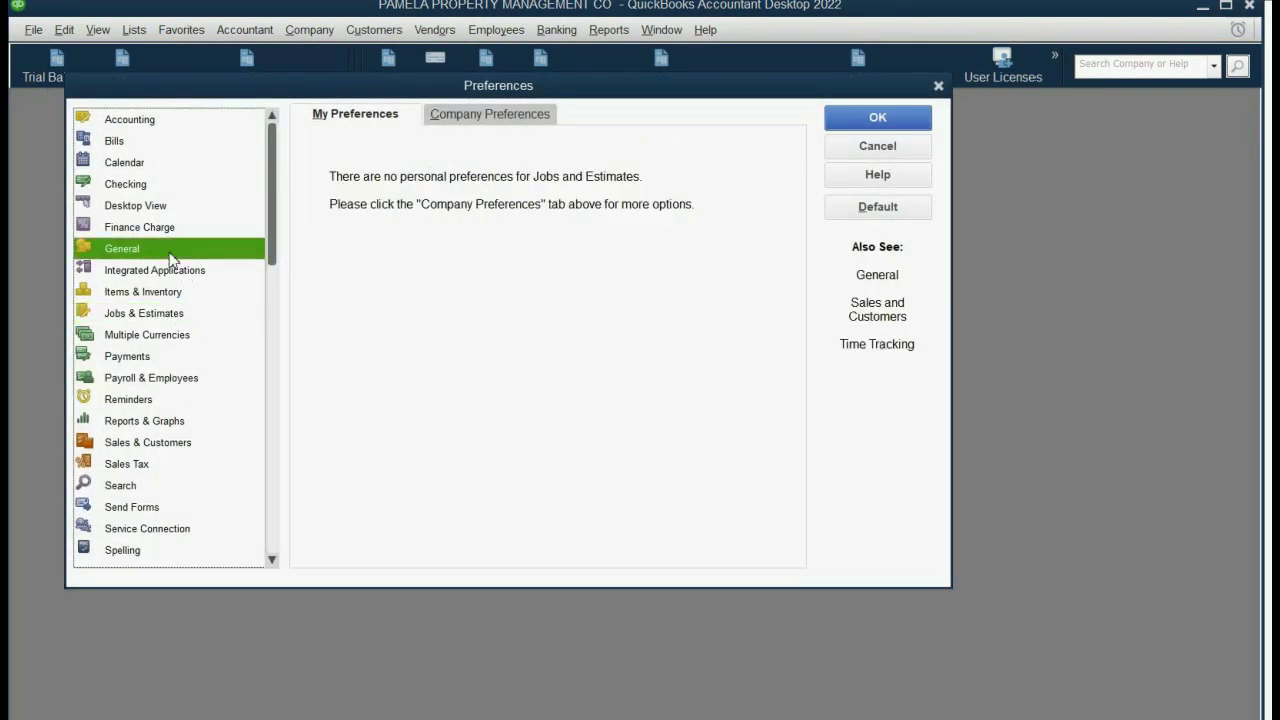
{"action": "left_click", "coordinate": [170, 252]}
{"action": "left_click", "coordinate": [160, 186]}
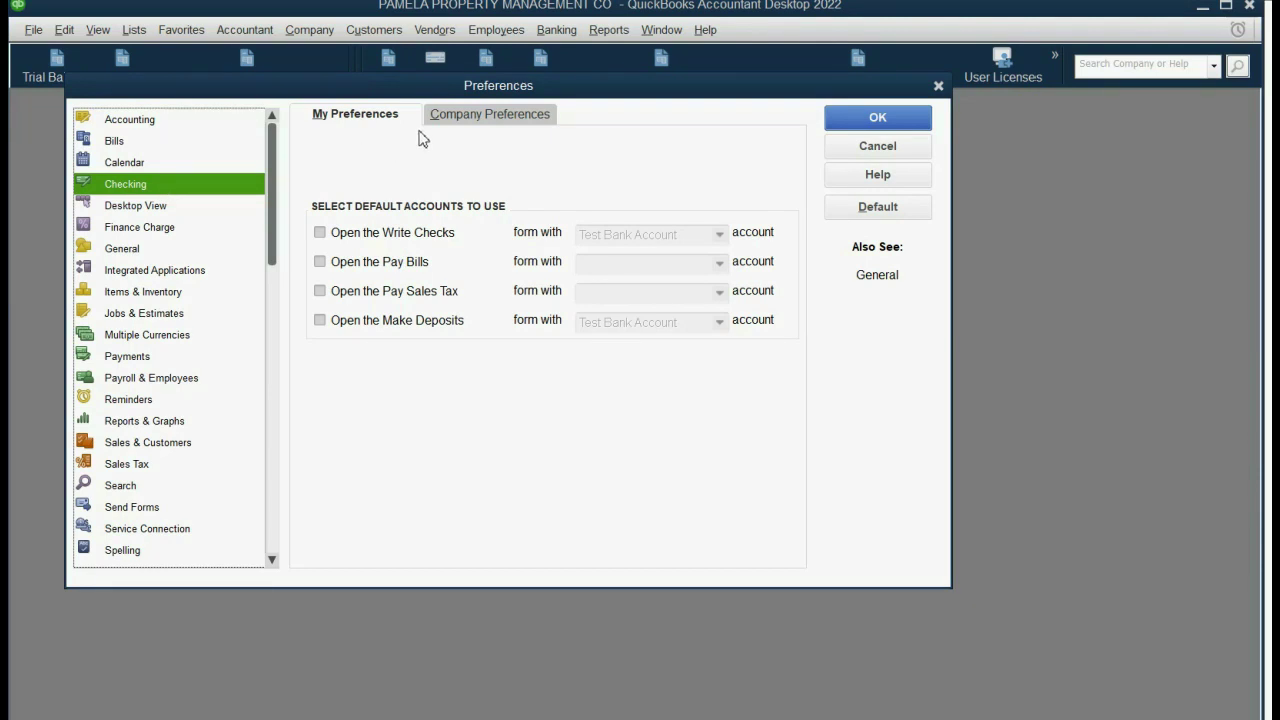
{"action": "left_click", "coordinate": [461, 118]}
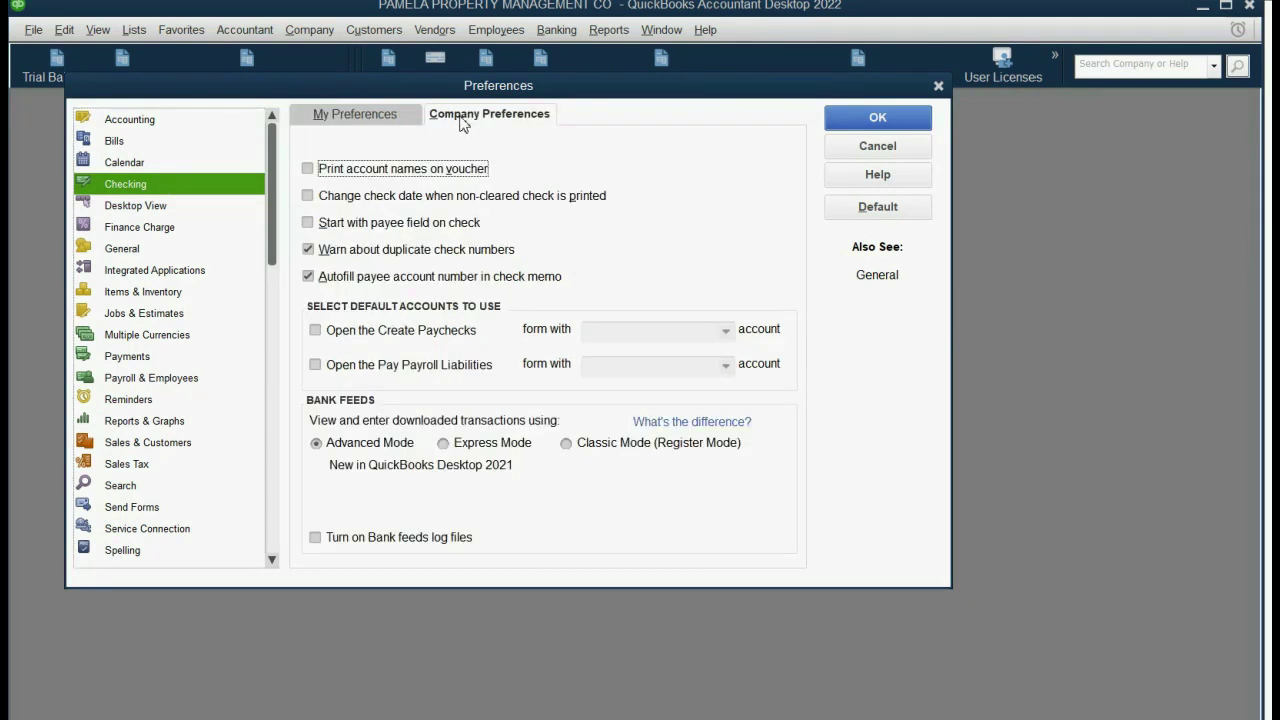
{"action": "left_click", "coordinate": [574, 447]}
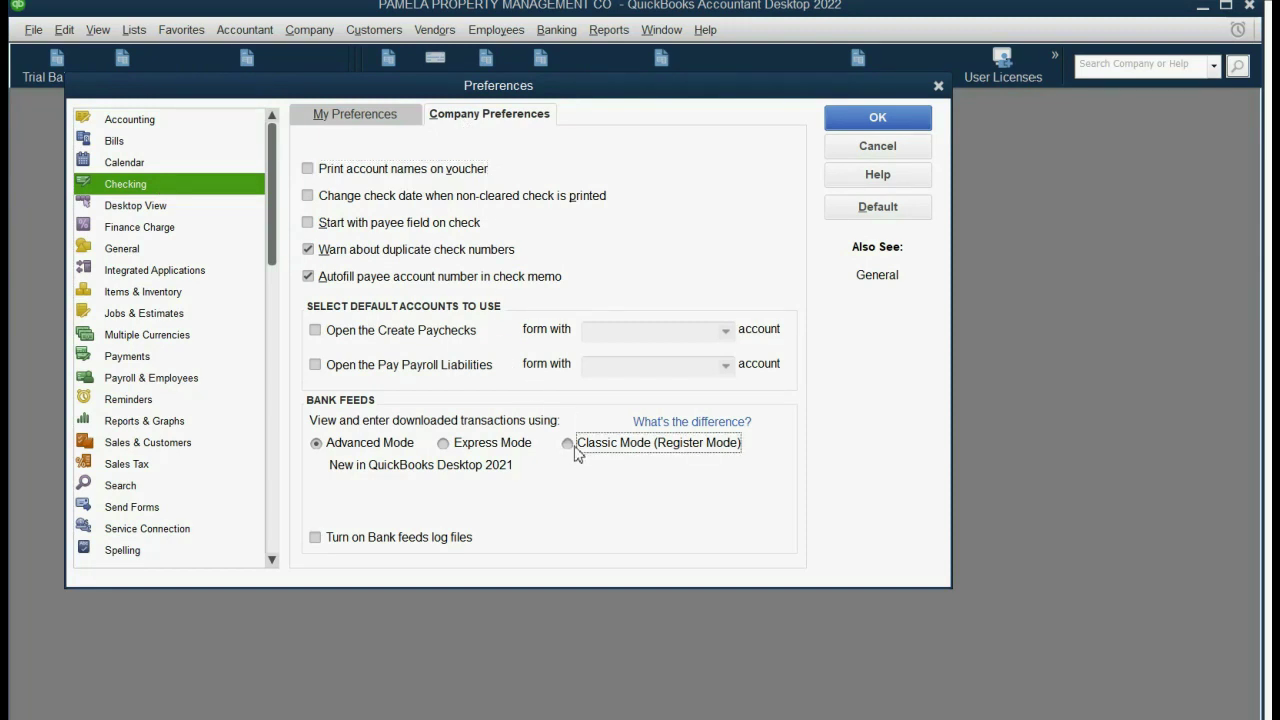
{"action": "left_click", "coordinate": [505, 446]}
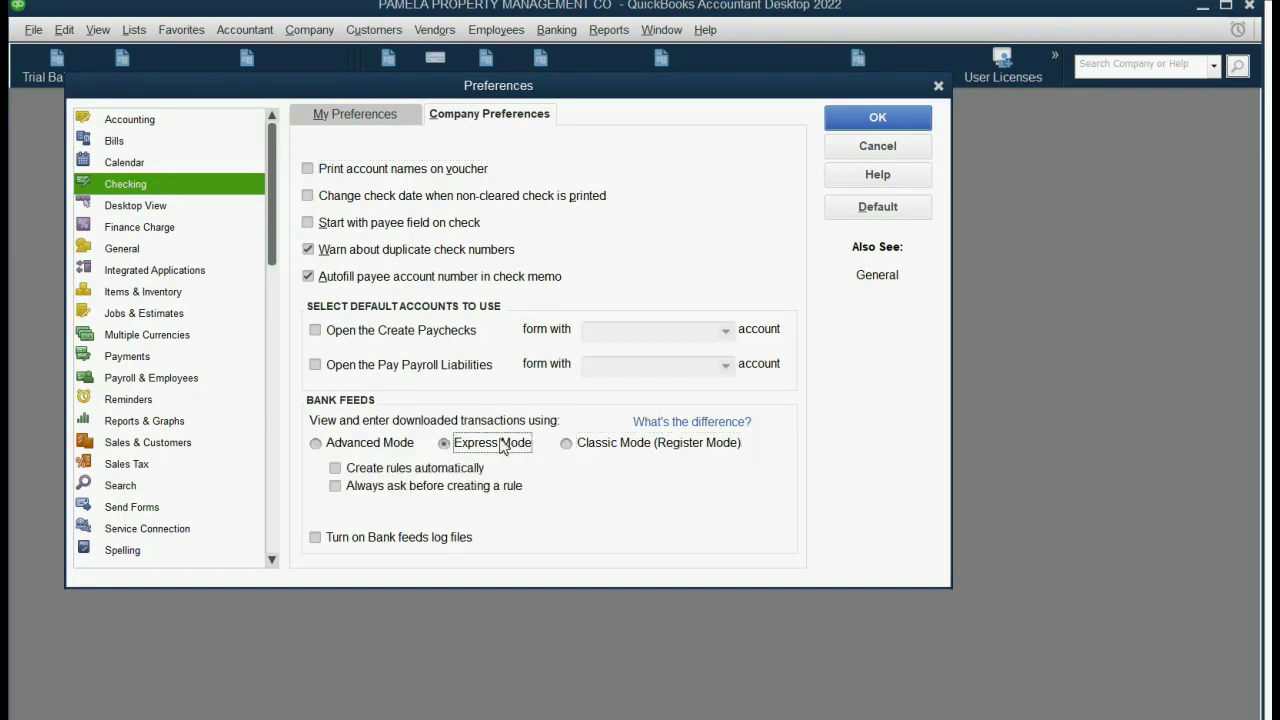
{"action": "left_click", "coordinate": [363, 446]}
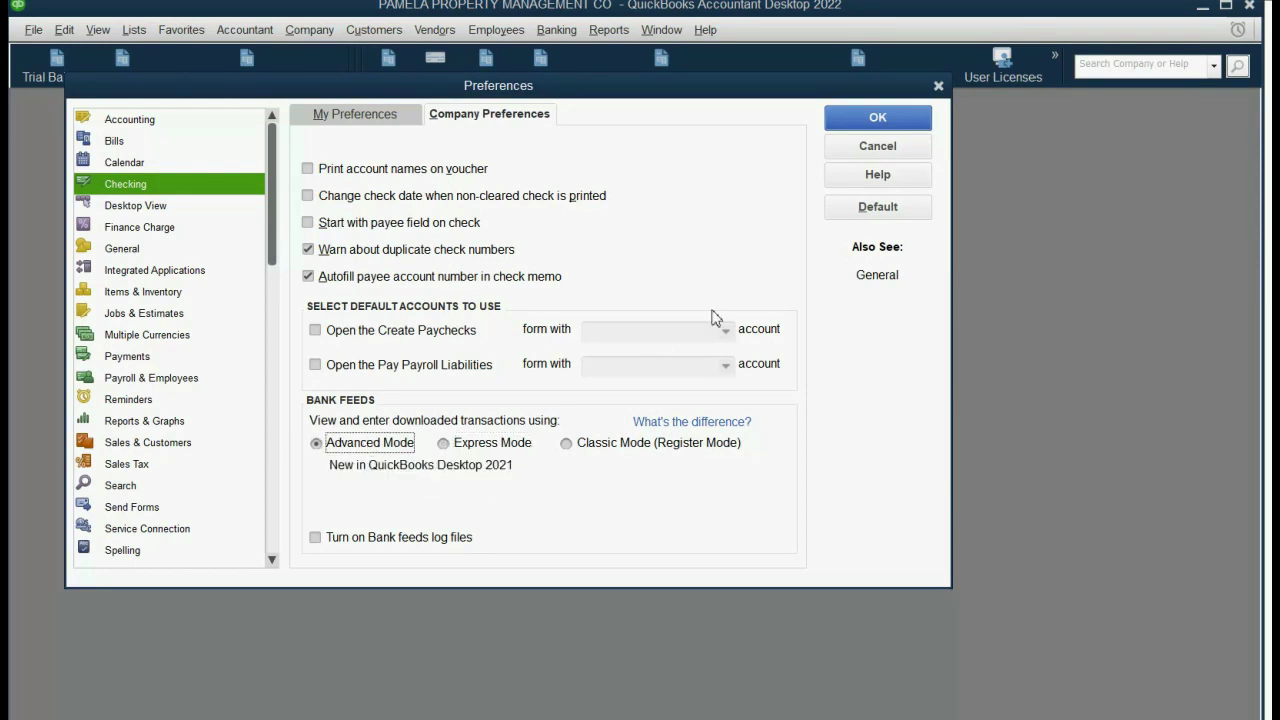
{"action": "left_click", "coordinate": [903, 120]}
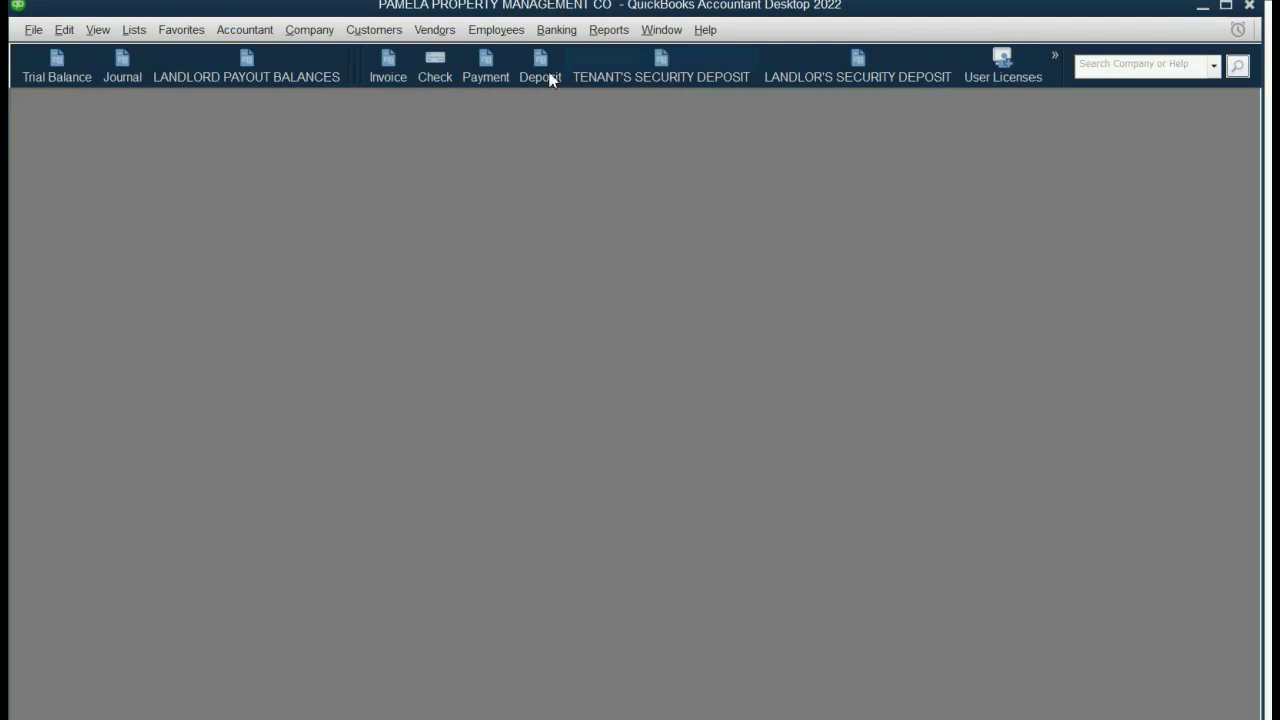
{"action": "left_click", "coordinate": [553, 31]}
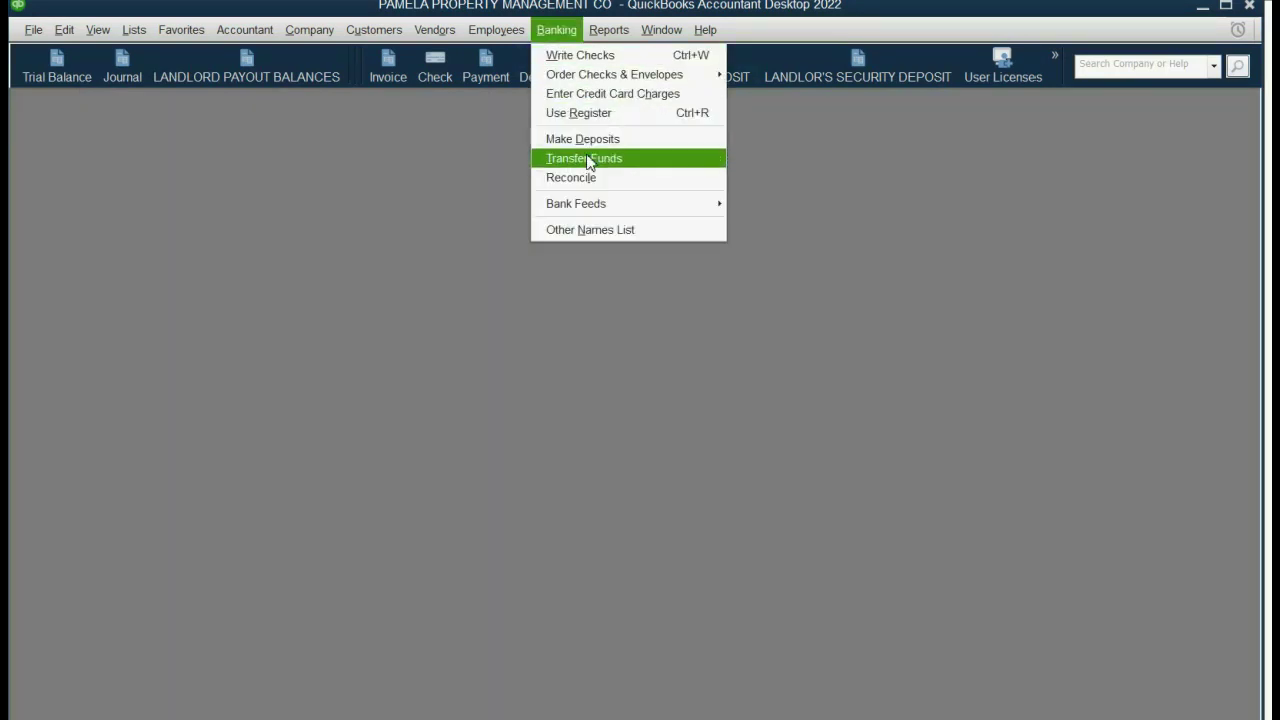
{"action": "mouse_move", "coordinate": [603, 206]}
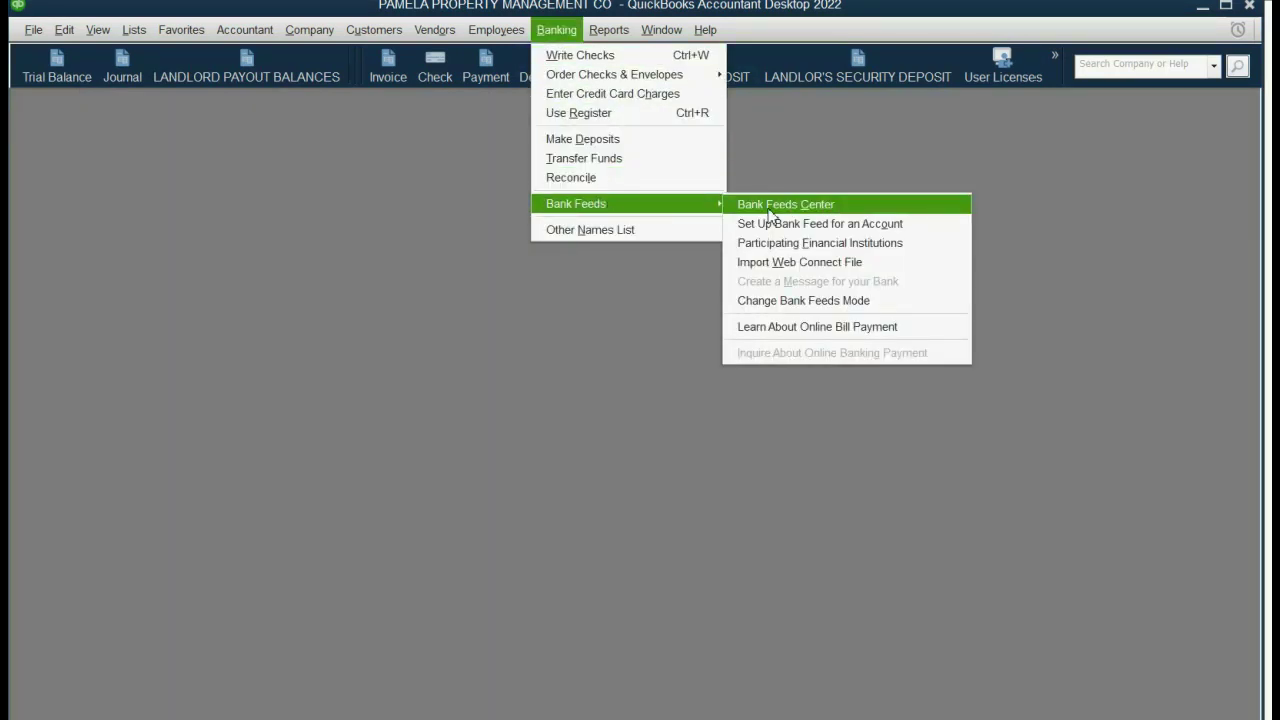
{"action": "key", "text": "Escape"}
{"action": "key", "text": "Escape"}
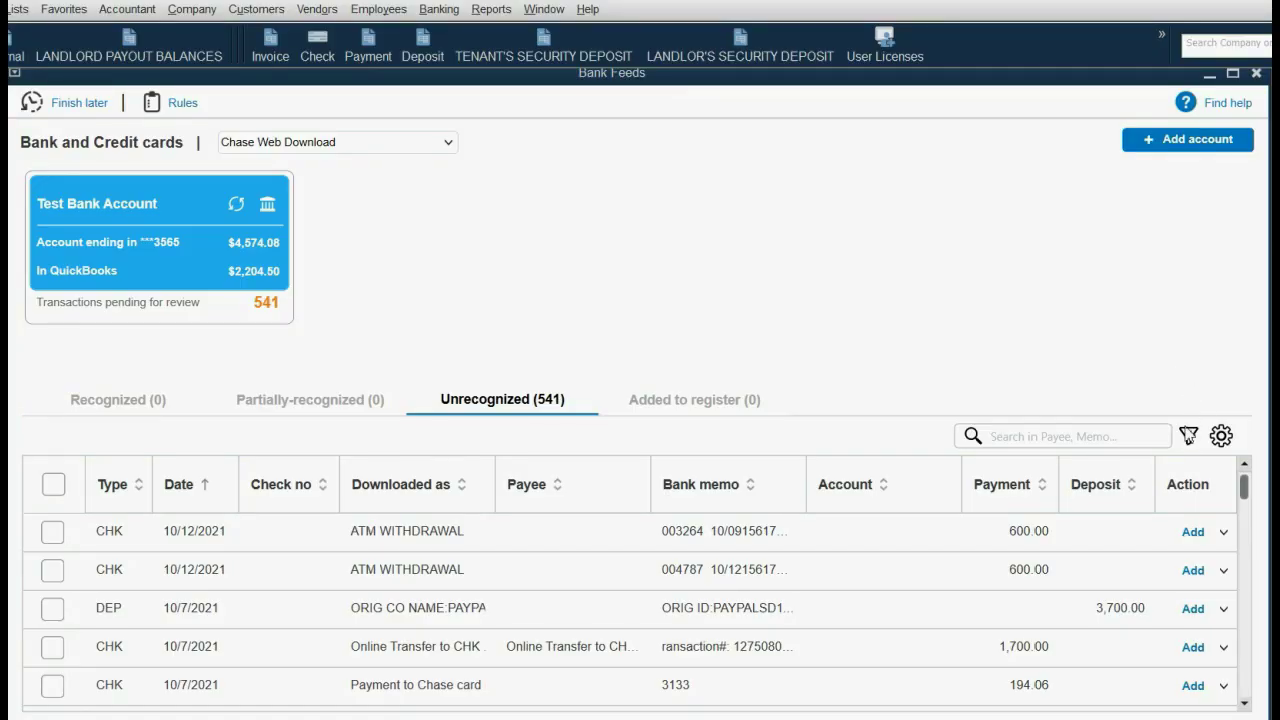
Filter the unrecognized bank transactions to the date range 10/1/2021 through 11/7/2021
{"action": "left_click", "coordinate": [1189, 437]}
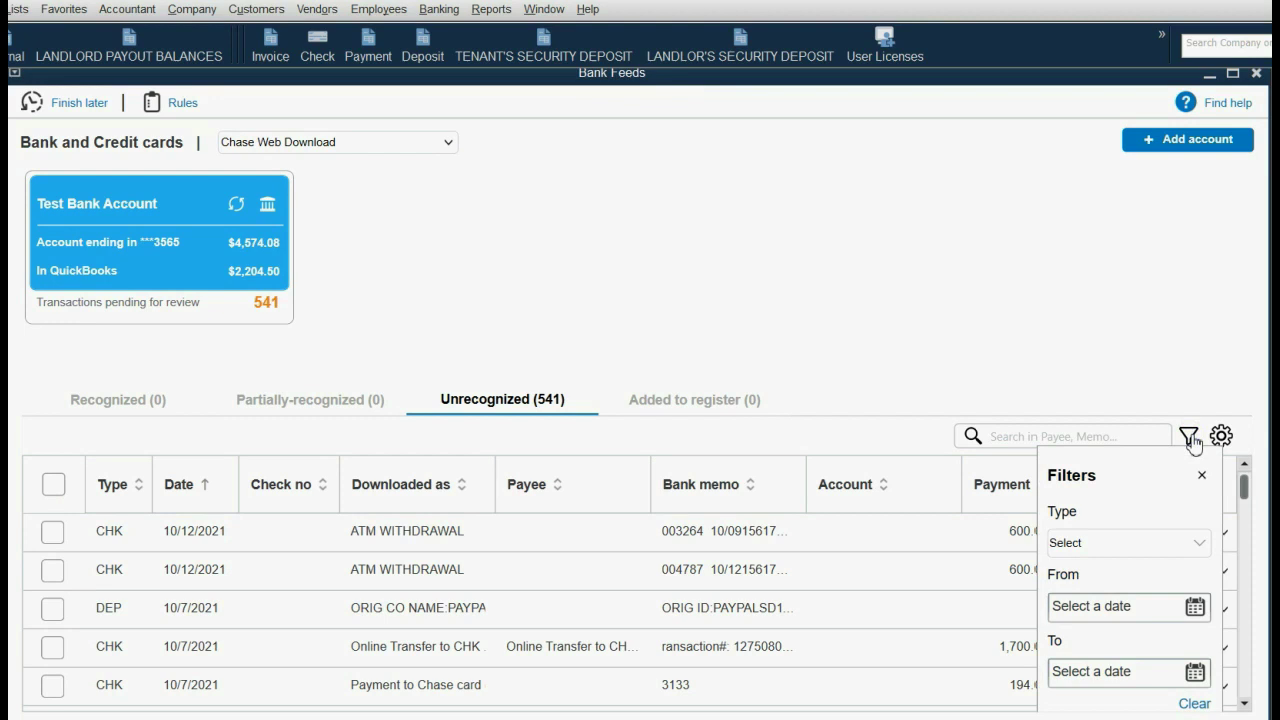
{"action": "left_click", "coordinate": [1195, 607]}
{"action": "left_click", "coordinate": [1054, 632]}
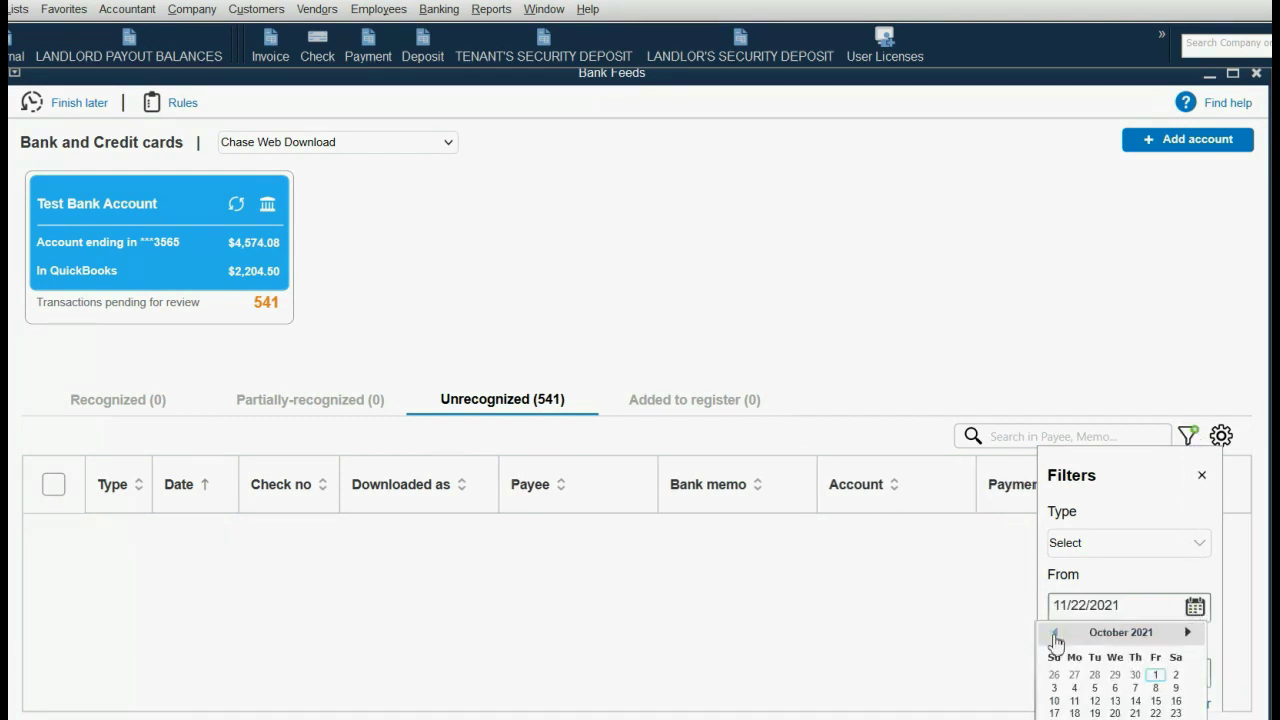
{"action": "left_click", "coordinate": [1155, 675]}
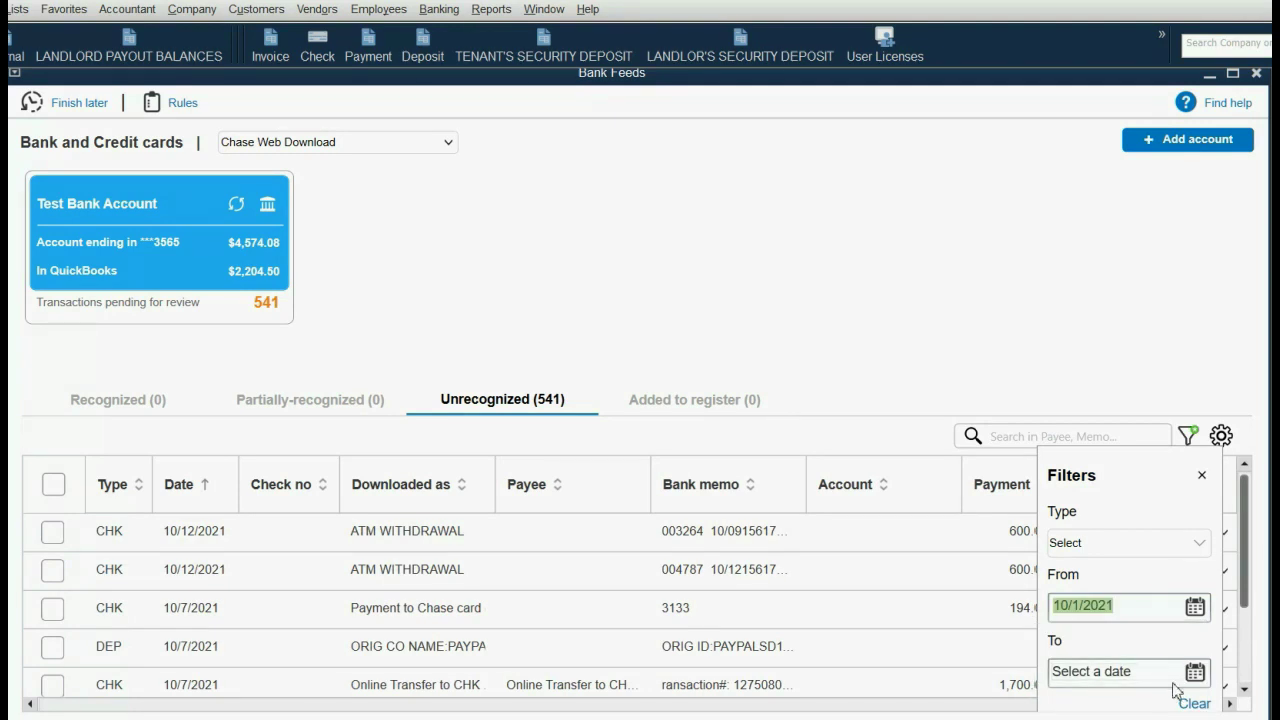
{"action": "left_click", "coordinate": [1196, 673]}
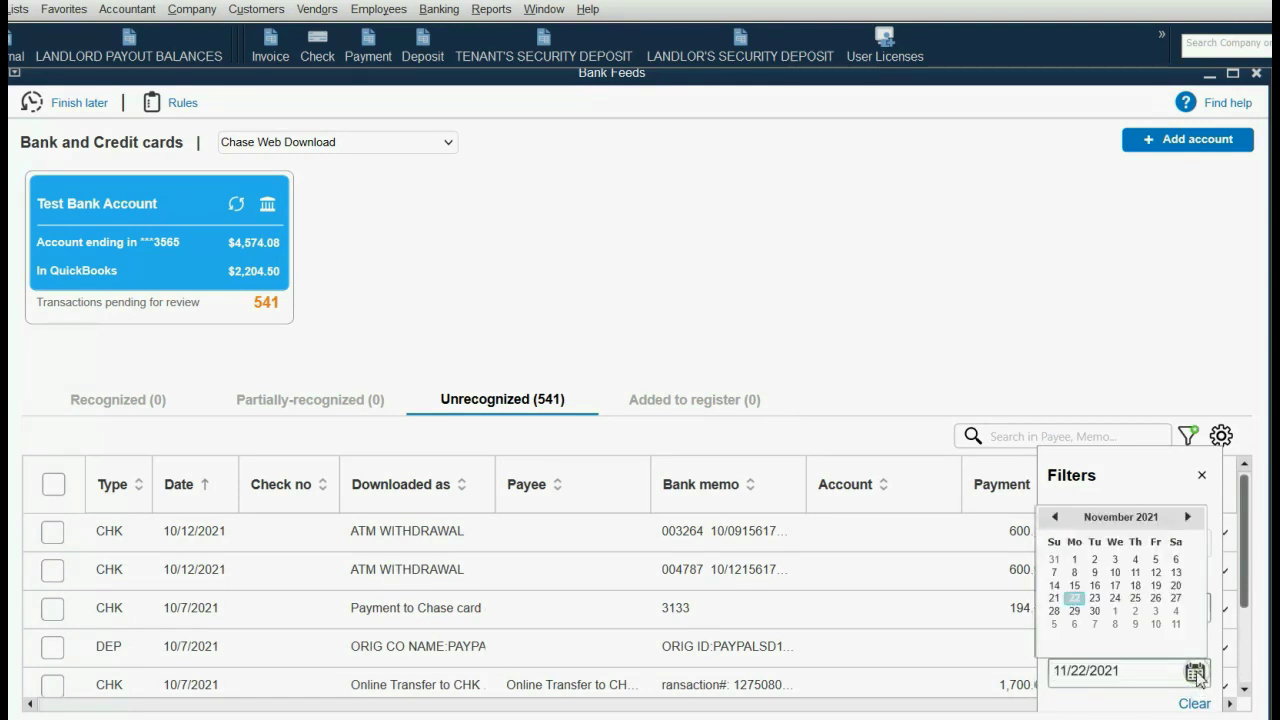
{"action": "left_click", "coordinate": [1054, 572]}
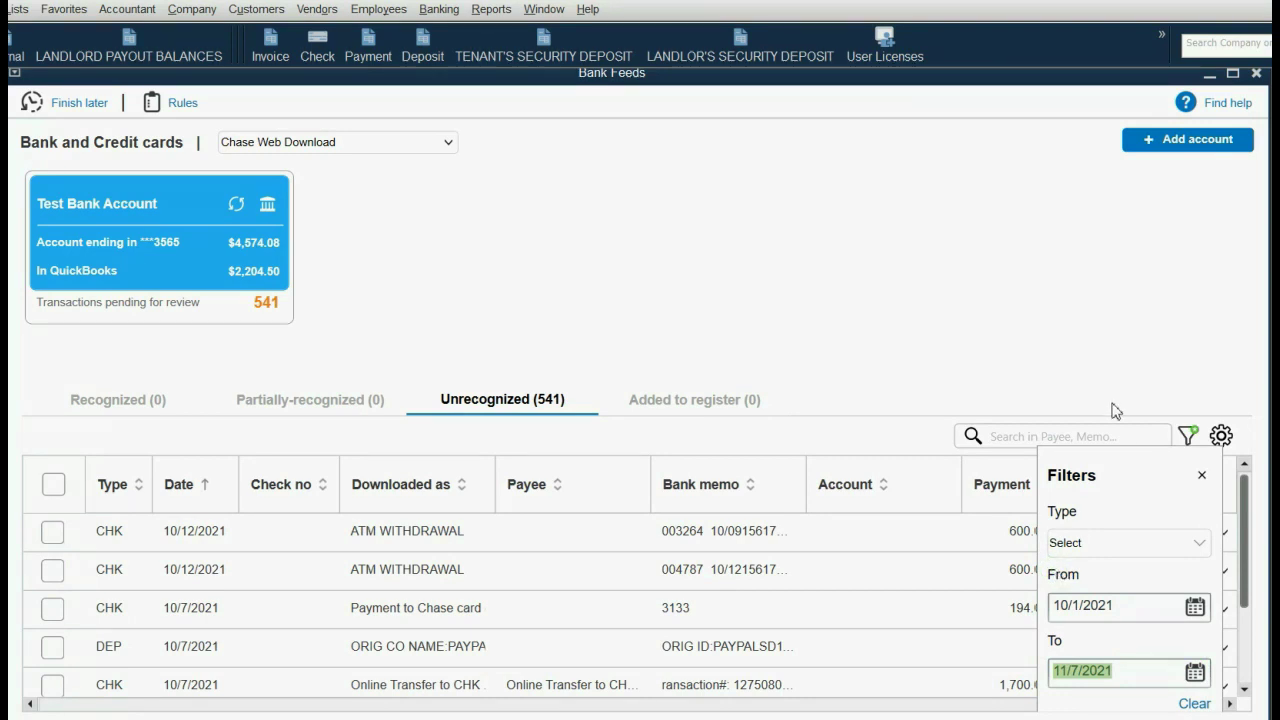
{"action": "left_click", "coordinate": [1062, 292]}
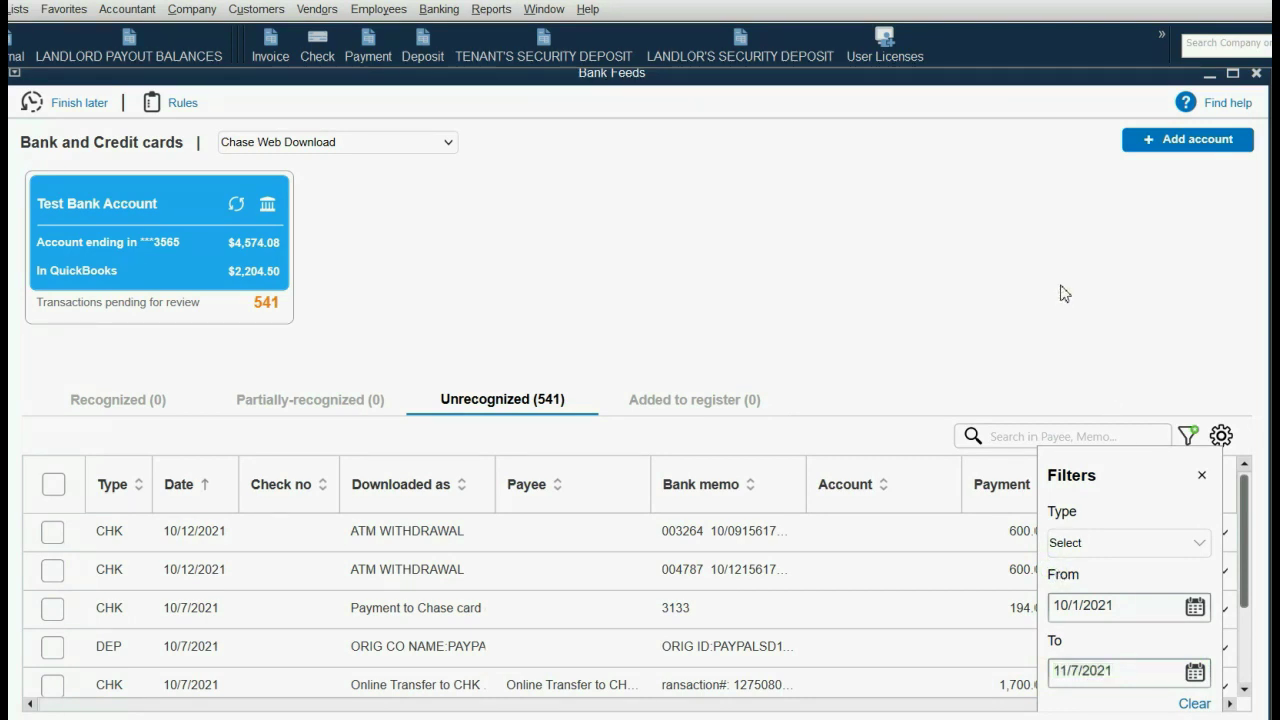
{"action": "left_click", "coordinate": [1202, 476]}
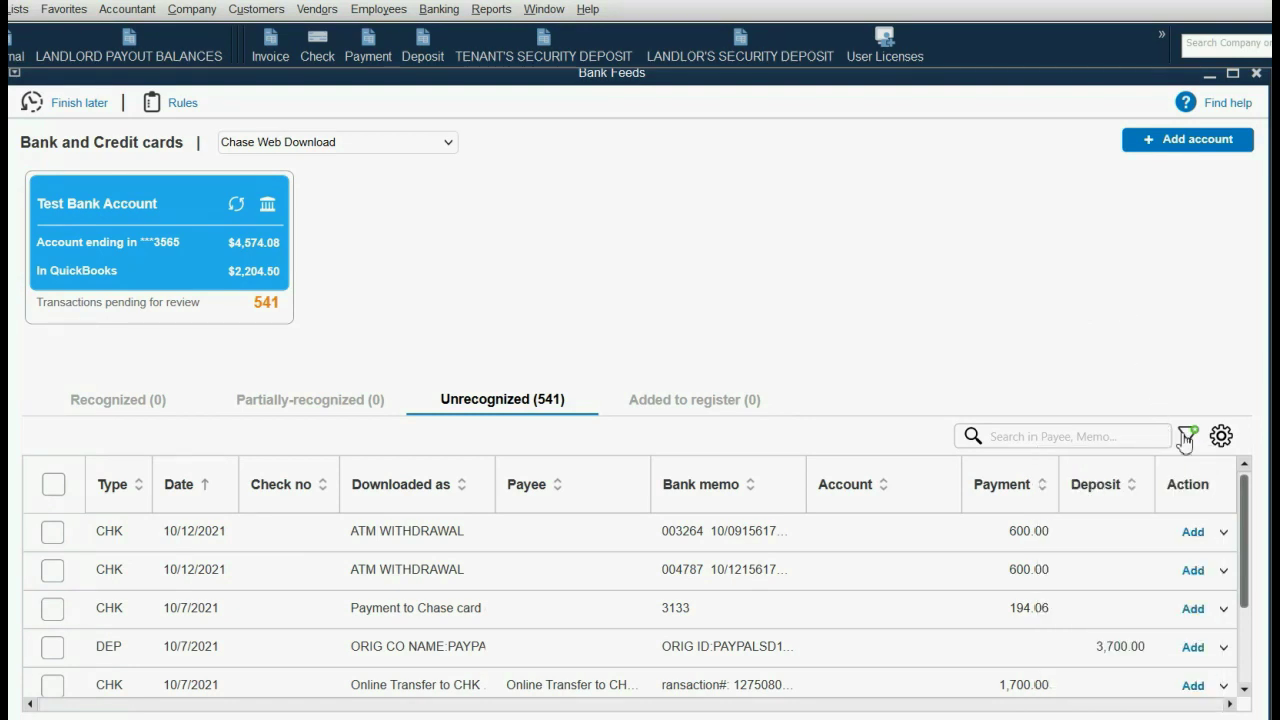
Look through the dates and descriptions of the filtered unrecognized transactions
{"action": "scroll", "coordinate": [220, 565], "scroll_direction": "down", "scroll_amount": 1}
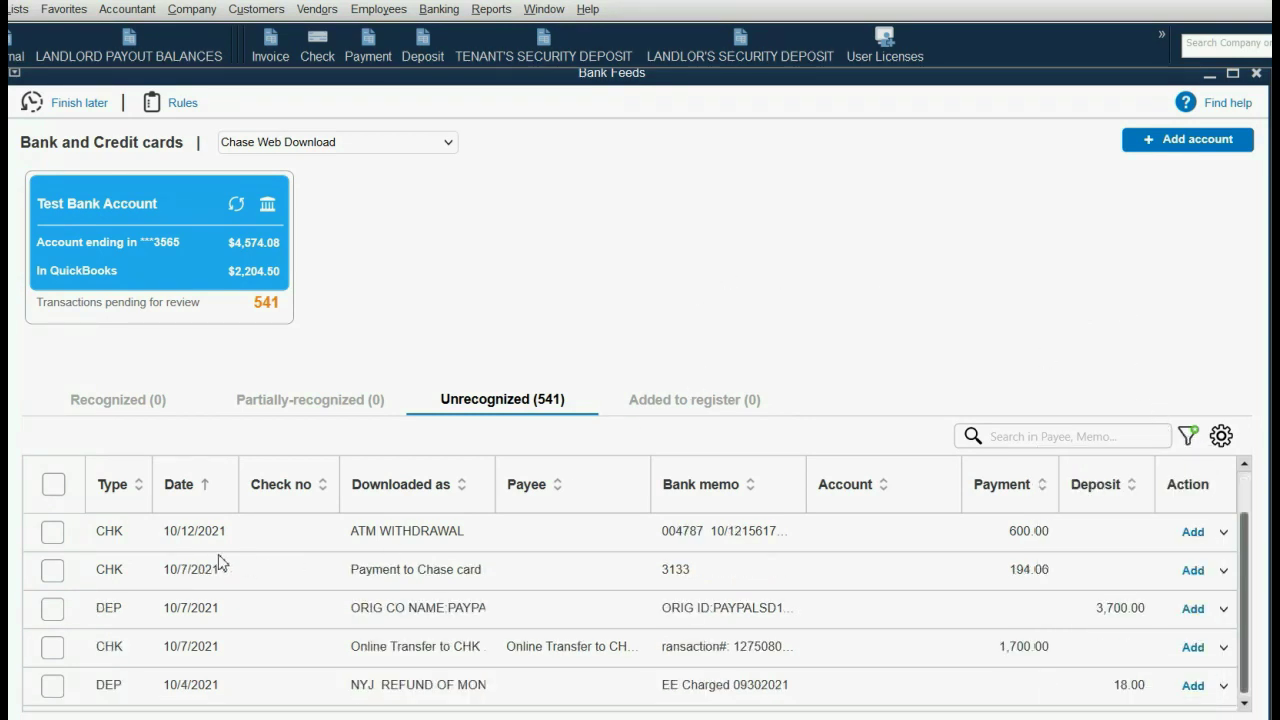
{"action": "mouse_move", "coordinate": [1248, 610]}
{"action": "left_mouse_down"}
{"action": "mouse_move", "coordinate": [1237, 523]}
{"action": "mouse_move", "coordinate": [1243, 625]}
{"action": "left_mouse_up"}
{"action": "scroll", "coordinate": [1250, 617], "scroll_direction": "up", "scroll_amount": 1}
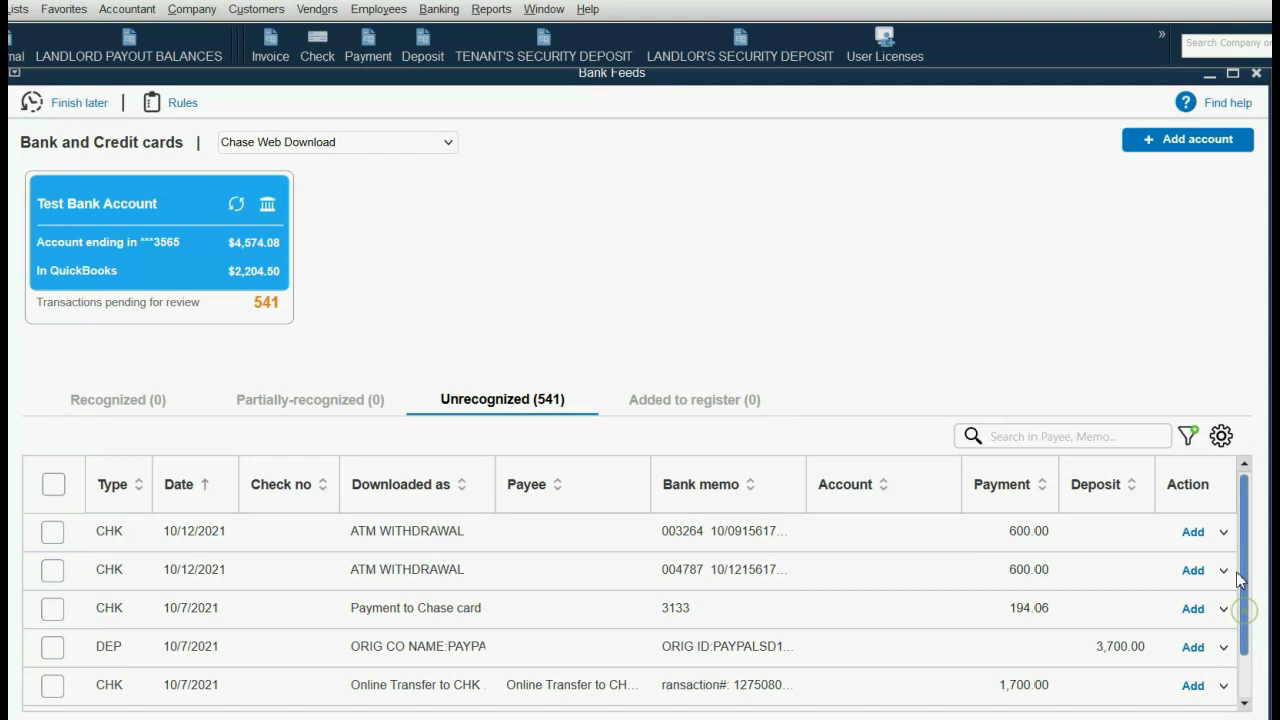
{"action": "scroll", "coordinate": [1246, 615], "scroll_direction": "down", "scroll_amount": 1}
{"action": "scroll", "coordinate": [1246, 625], "scroll_direction": "up", "scroll_amount": 1}
{"action": "scroll", "coordinate": [1226, 620], "scroll_direction": "down", "scroll_amount": 1}
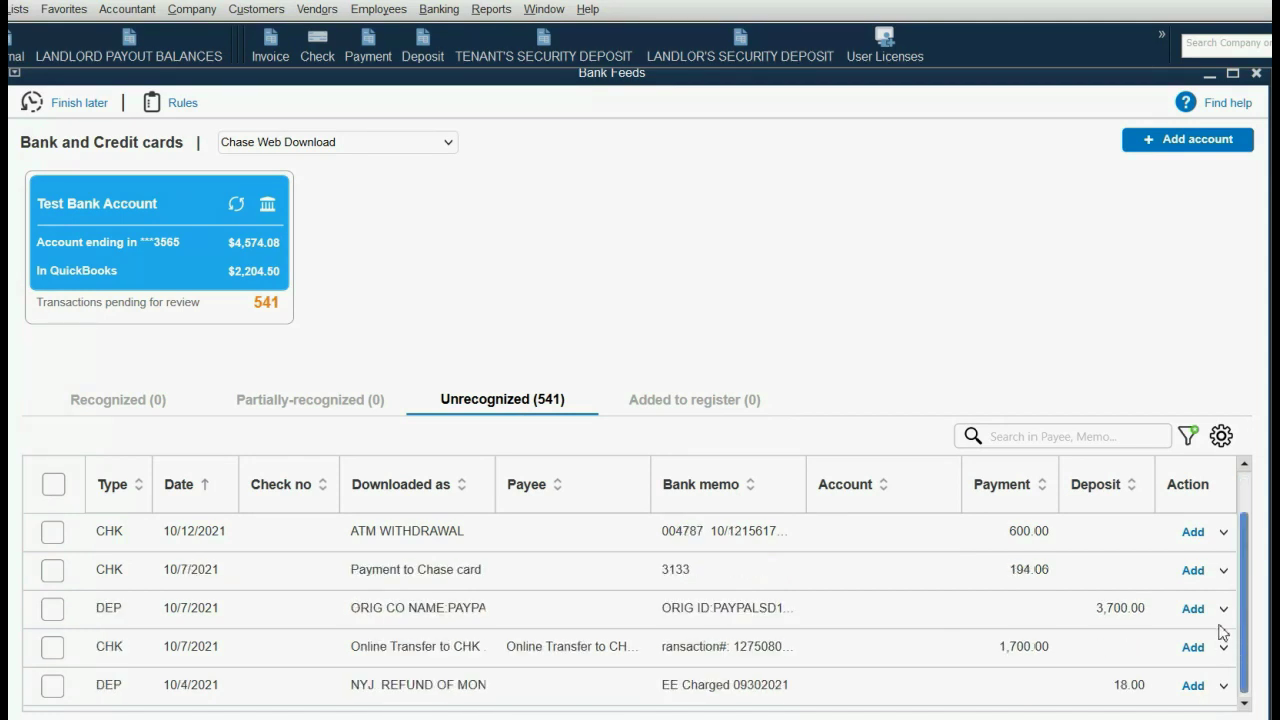
{"action": "scroll", "coordinate": [1222, 635], "scroll_direction": "up", "scroll_amount": 1}
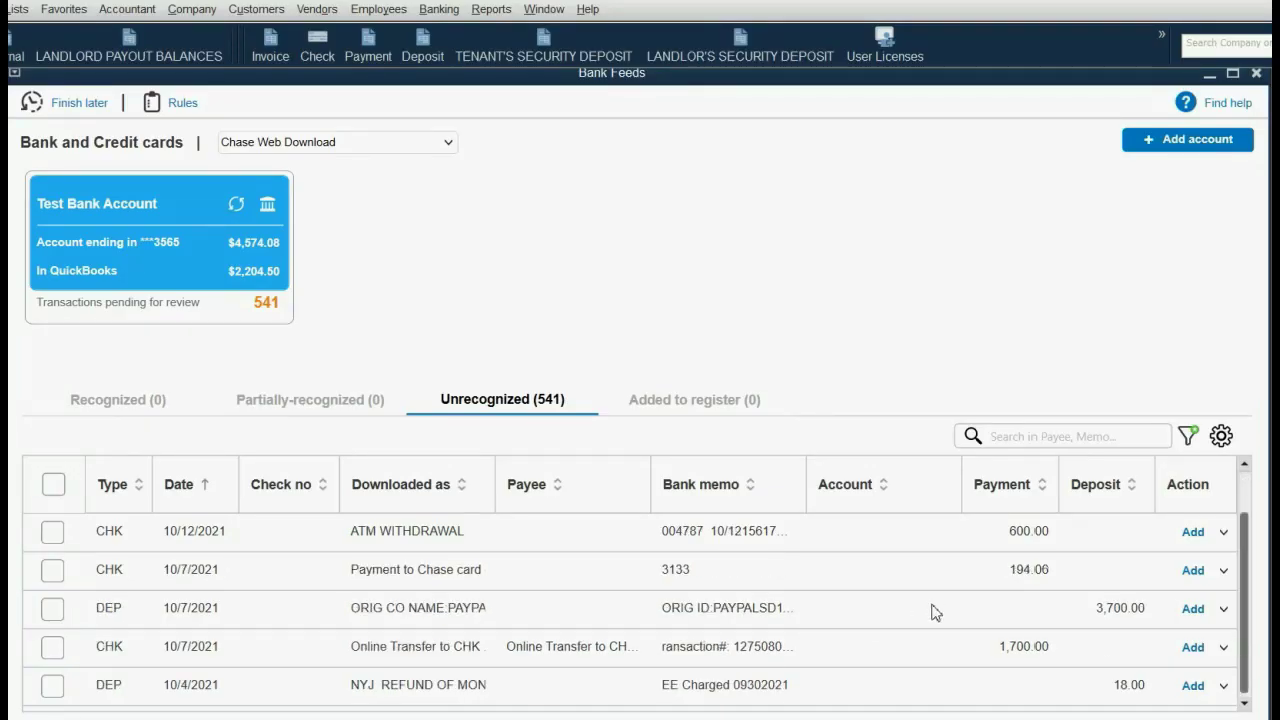
Assign the ASK MY ACCOUNTANT (EXP) account to the second ATM WITHDRAWAL transaction dated 10/12/2021
{"action": "left_click", "coordinate": [900, 534]}
{"action": "left_click", "coordinate": [946, 534]}
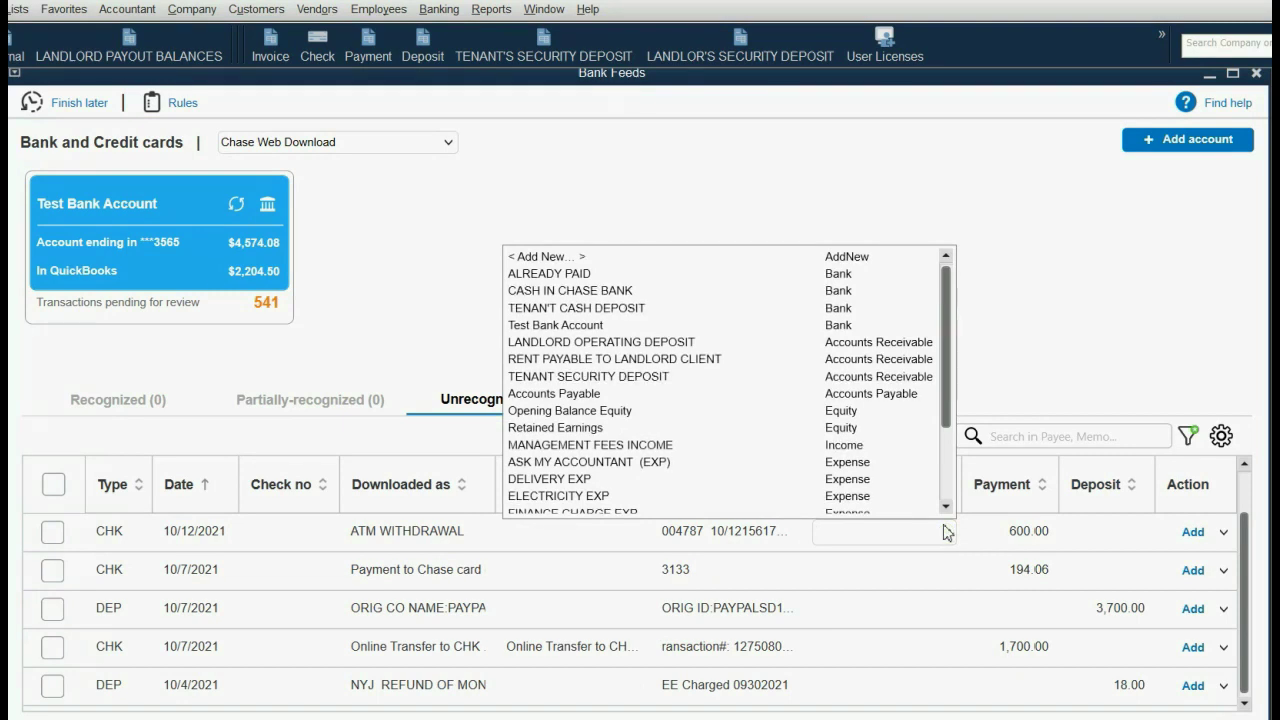
{"action": "type", "text": "A"}
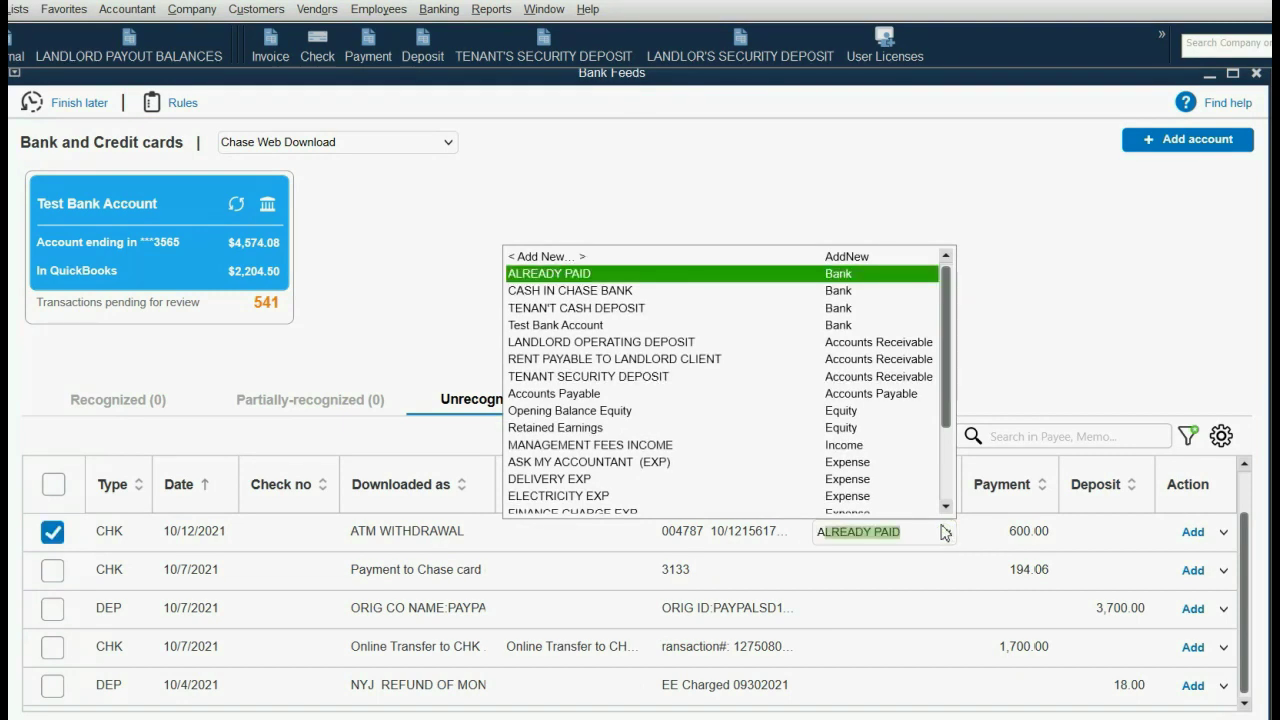
{"action": "type", "text": "SK MY ACCOUNTAN"}
{"action": "key", "text": "Up"}
{"action": "key", "text": "Down"}
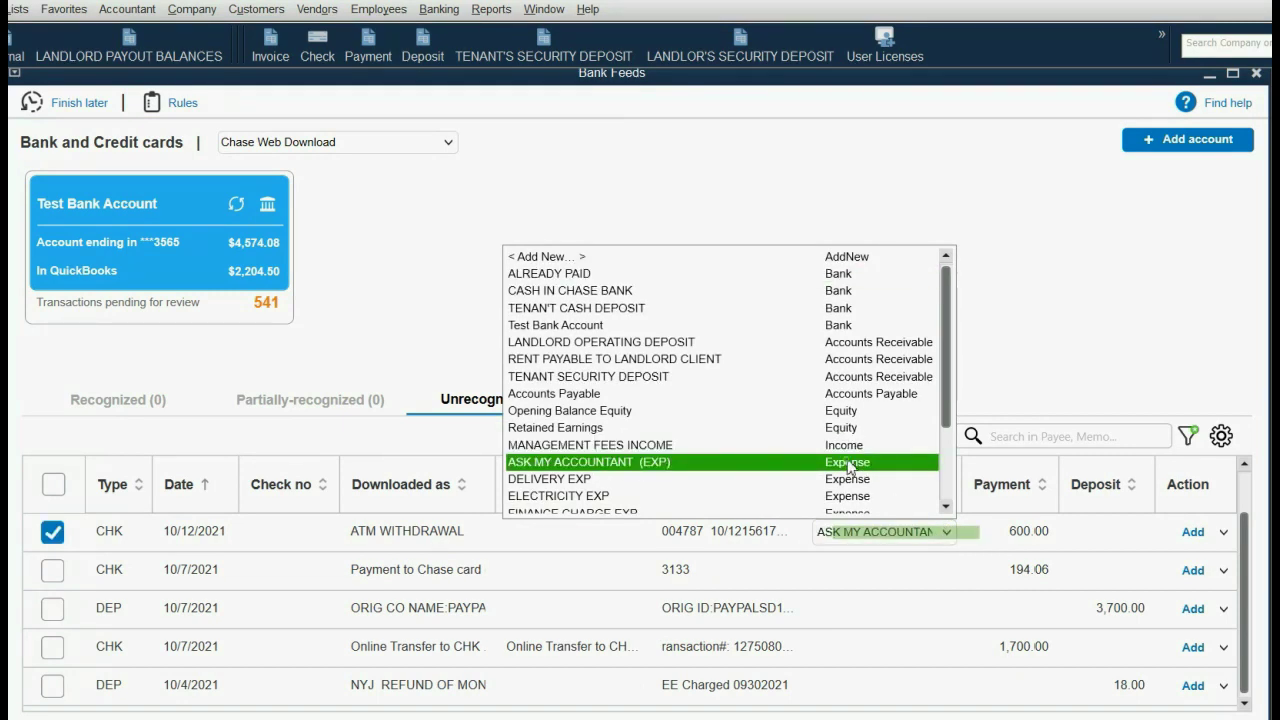
{"action": "key", "text": "Return"}
Assign the ASK MY ACCOUNTANT (EXP) account to the Payment to Chase card transaction dated 10/7/2021
{"action": "left_click", "coordinate": [924, 575]}
{"action": "left_click", "coordinate": [946, 570]}
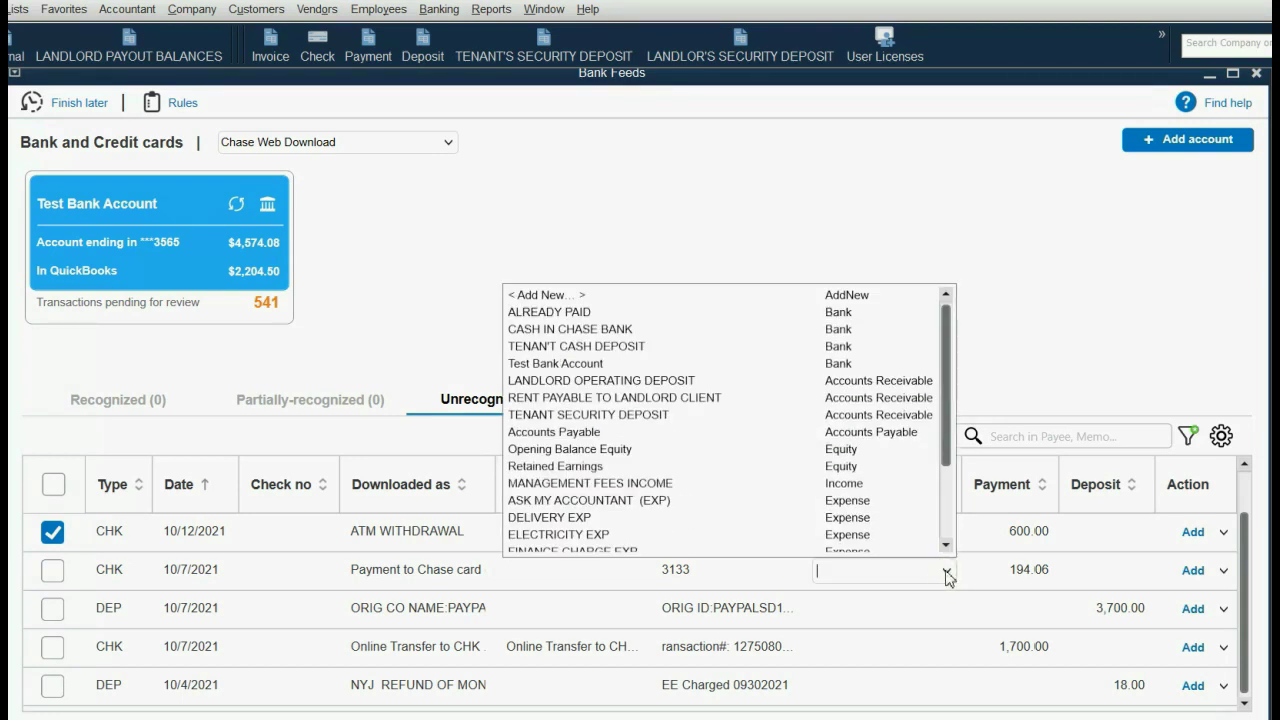
{"action": "type", "text": "ASK MY ACCOUNTAN"}
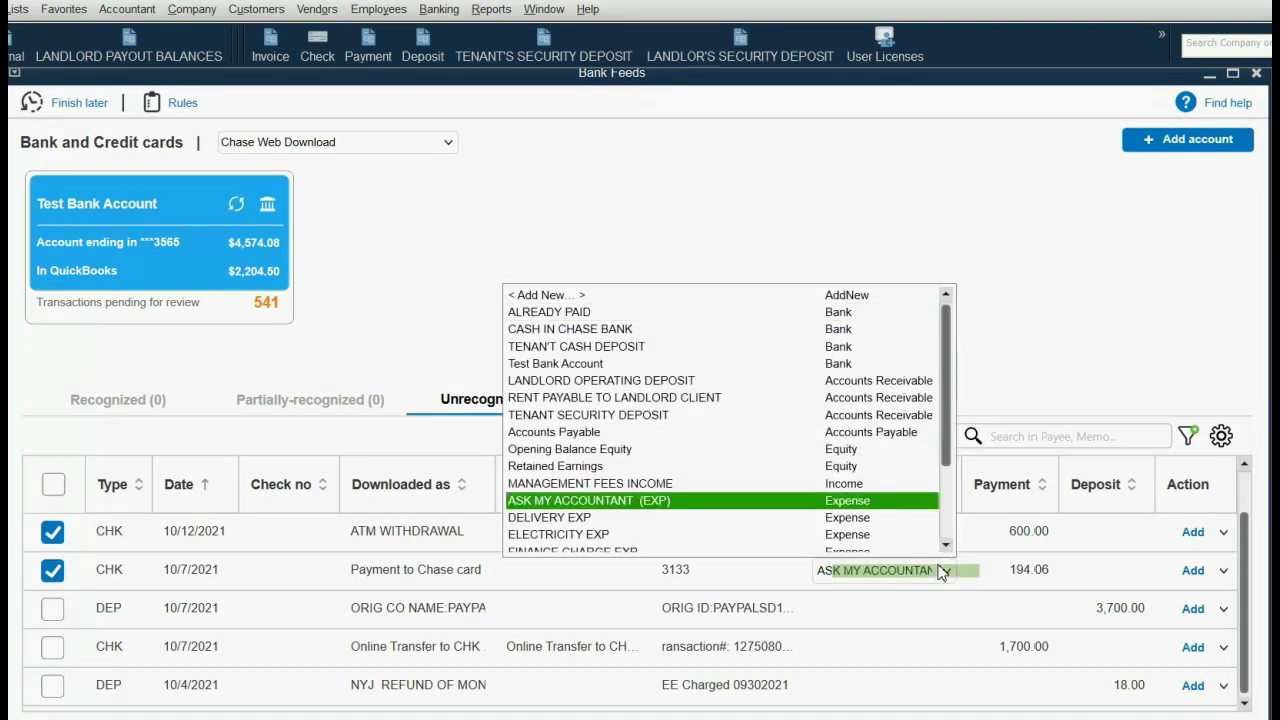
{"action": "left_click", "coordinate": [891, 500]}
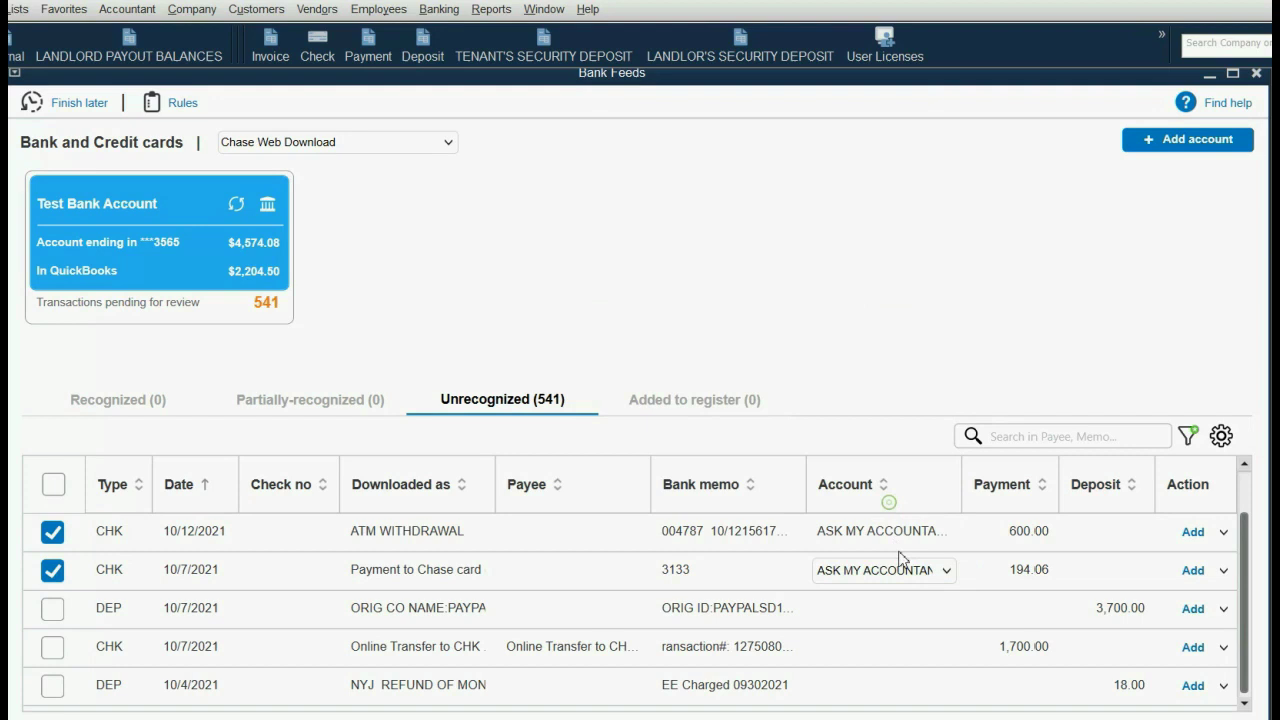
Assign ASK MY ACCOUNTANT (EXP) to the 3,700.00 PayPal deposit, the 1,700.00 online transfer and the 18.00 refund deposit
{"action": "left_click", "coordinate": [910, 612]}
{"action": "type", "text": "ASK MY ACCOUNTAN"}
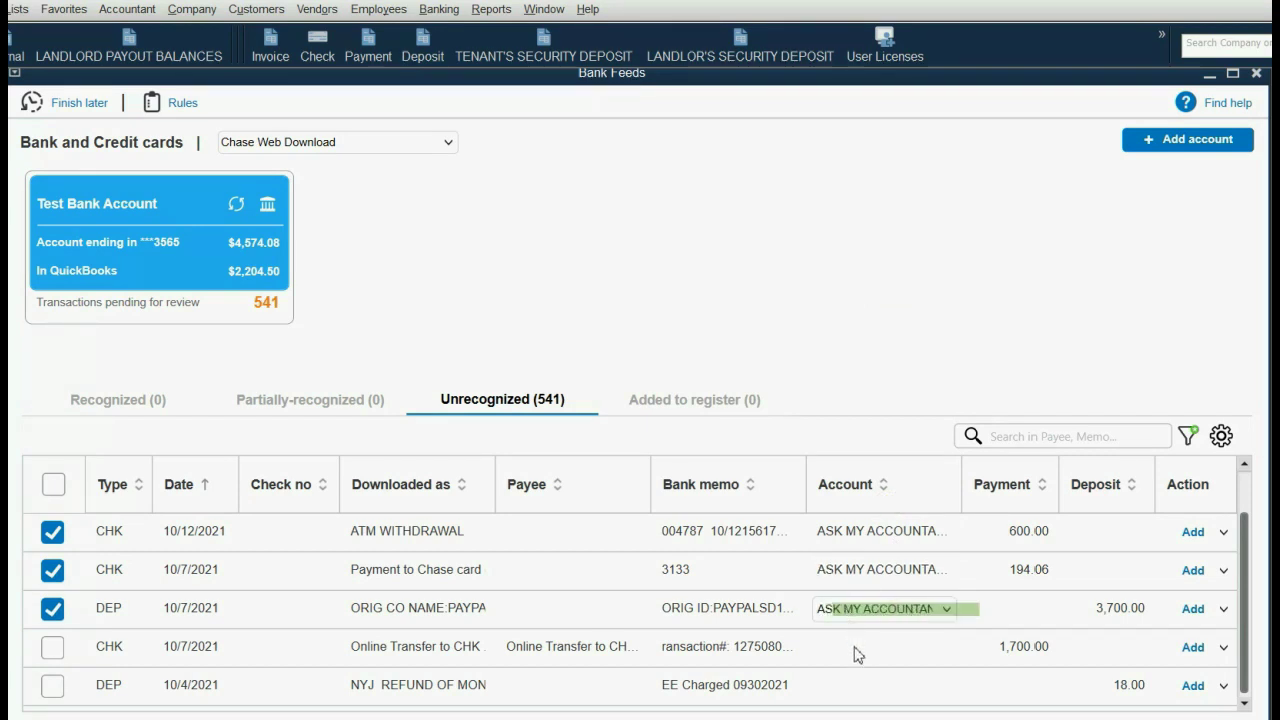
{"action": "left_click", "coordinate": [855, 650]}
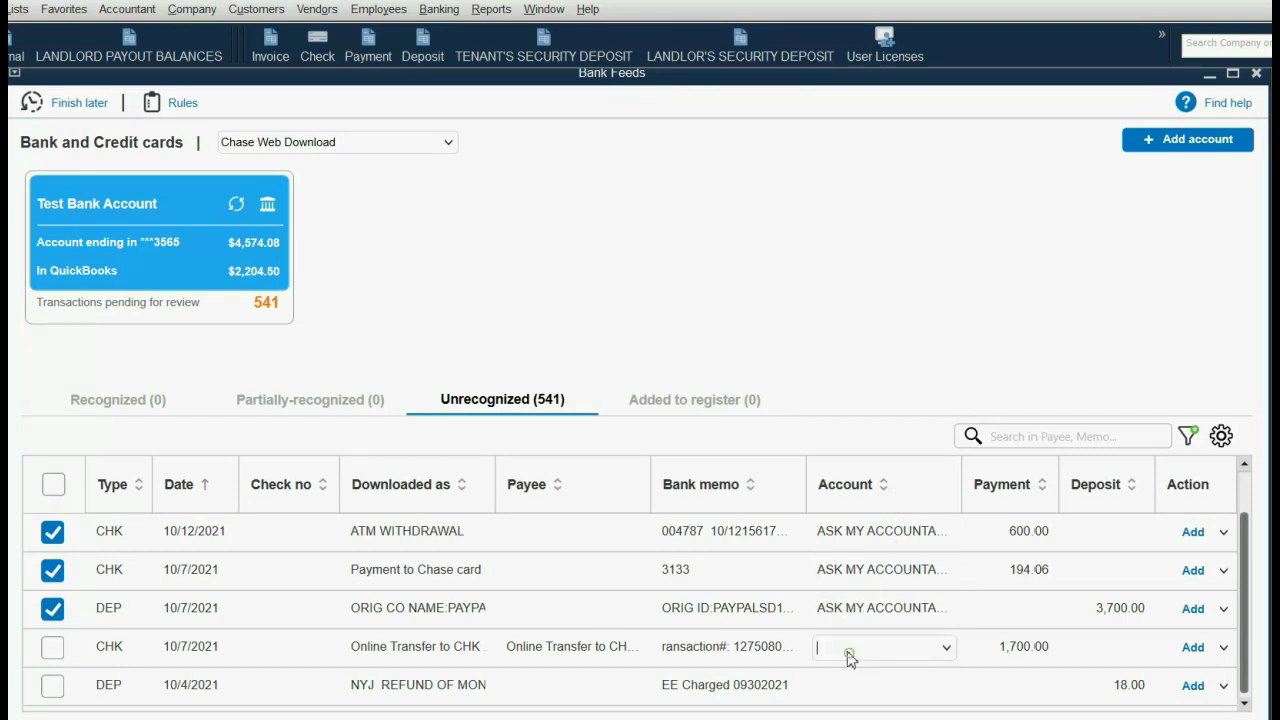
{"action": "type", "text": "ASK MY ACCOUNTAN"}
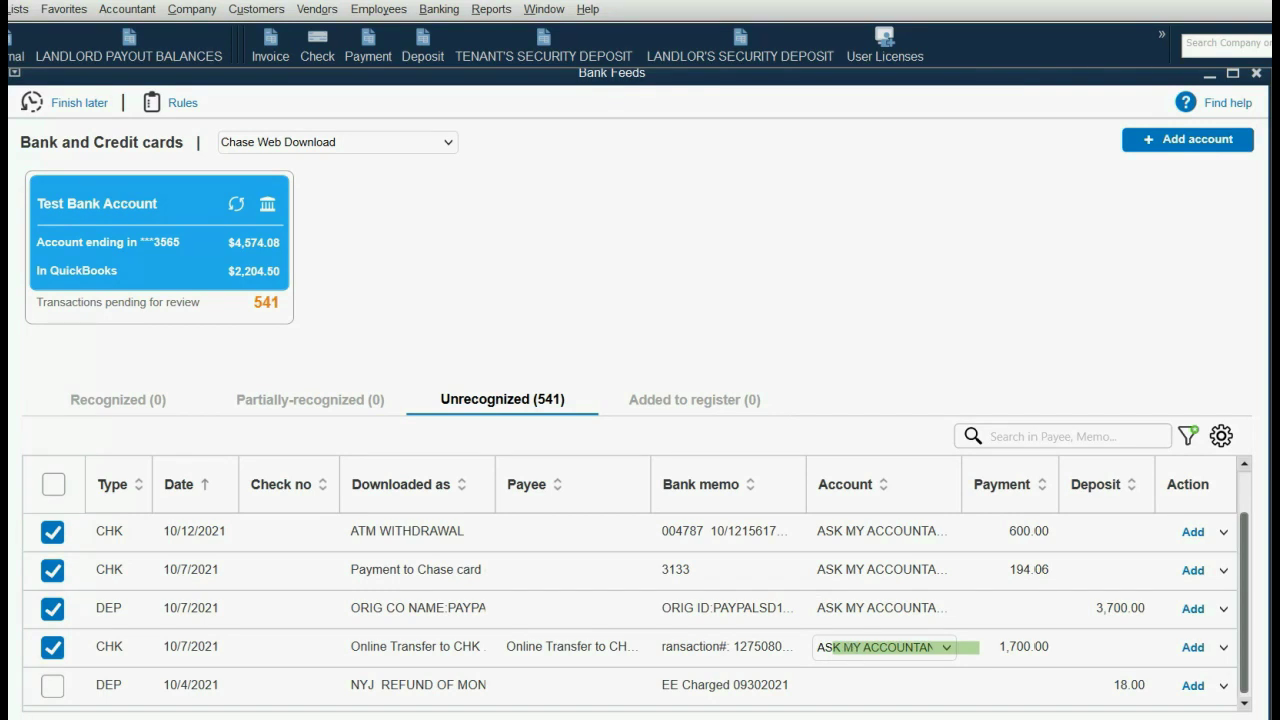
{"action": "left_click", "coordinate": [877, 686]}
{"action": "type", "text": "ASK MY ACCOUNTAN"}
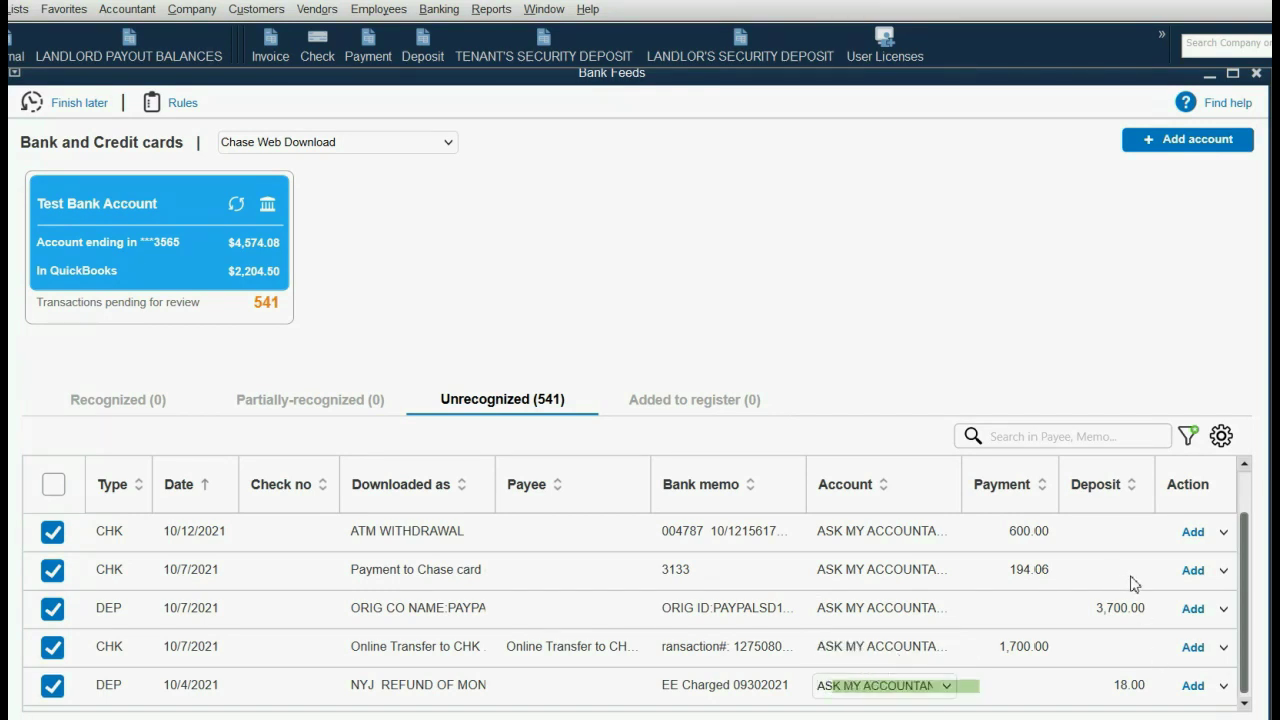
Assign ASK MY ACCOUNTANT (EXP) to the first ATM WITHDRAWAL transaction dated 10/12/2021, and deselect all transactions
{"action": "scroll", "coordinate": [1115, 575], "scroll_direction": "up", "scroll_amount": 1}
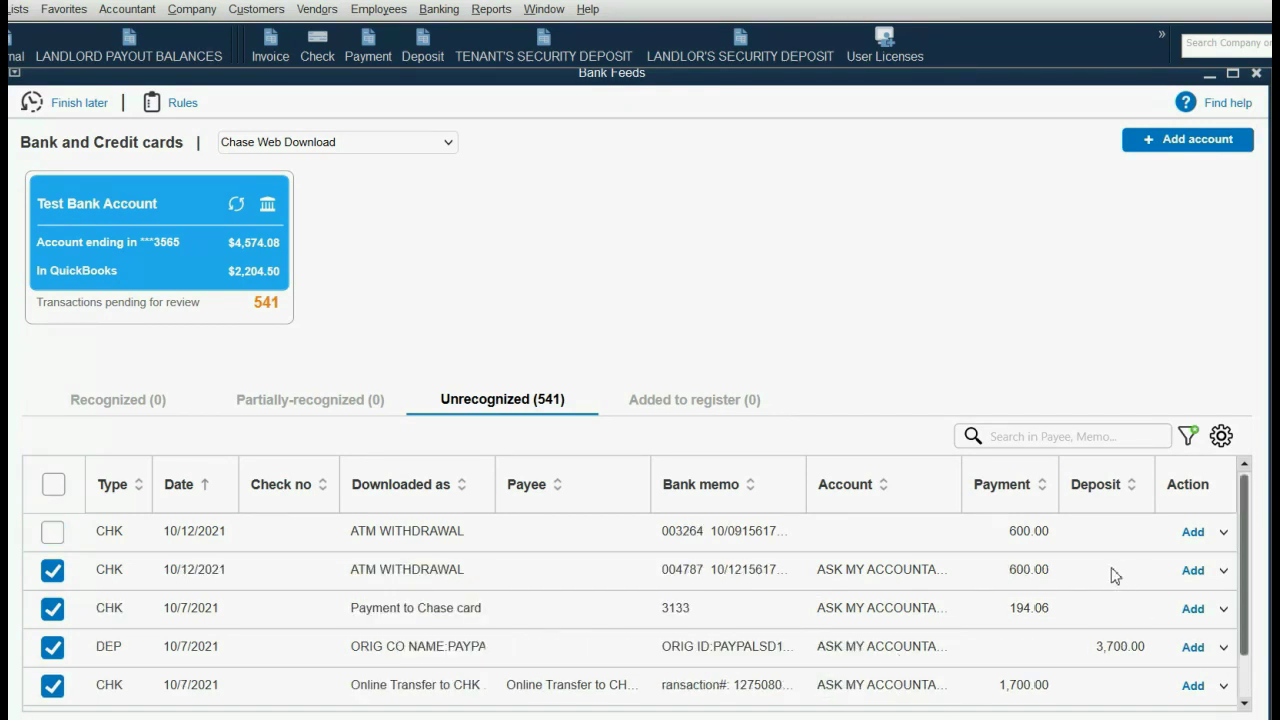
{"action": "left_click", "coordinate": [905, 538]}
{"action": "type", "text": "ASK MY ACCOUNTAN"}
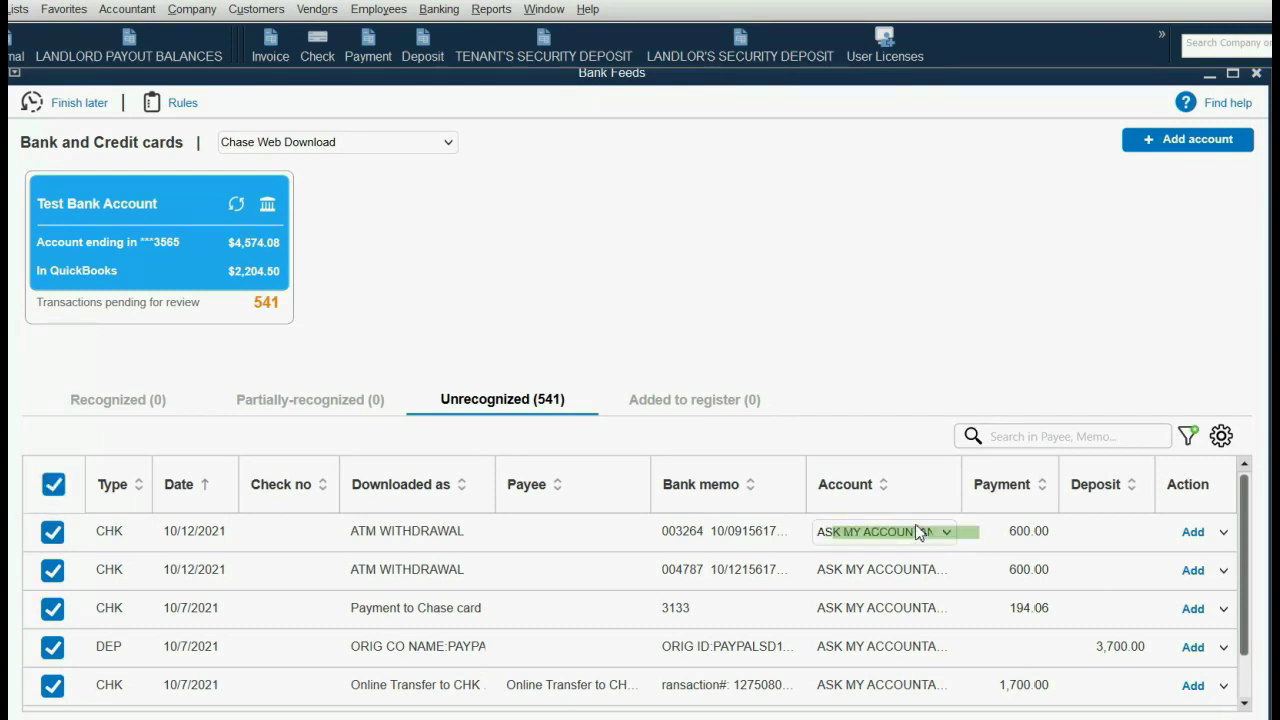
{"action": "left_click", "coordinate": [50, 500]}
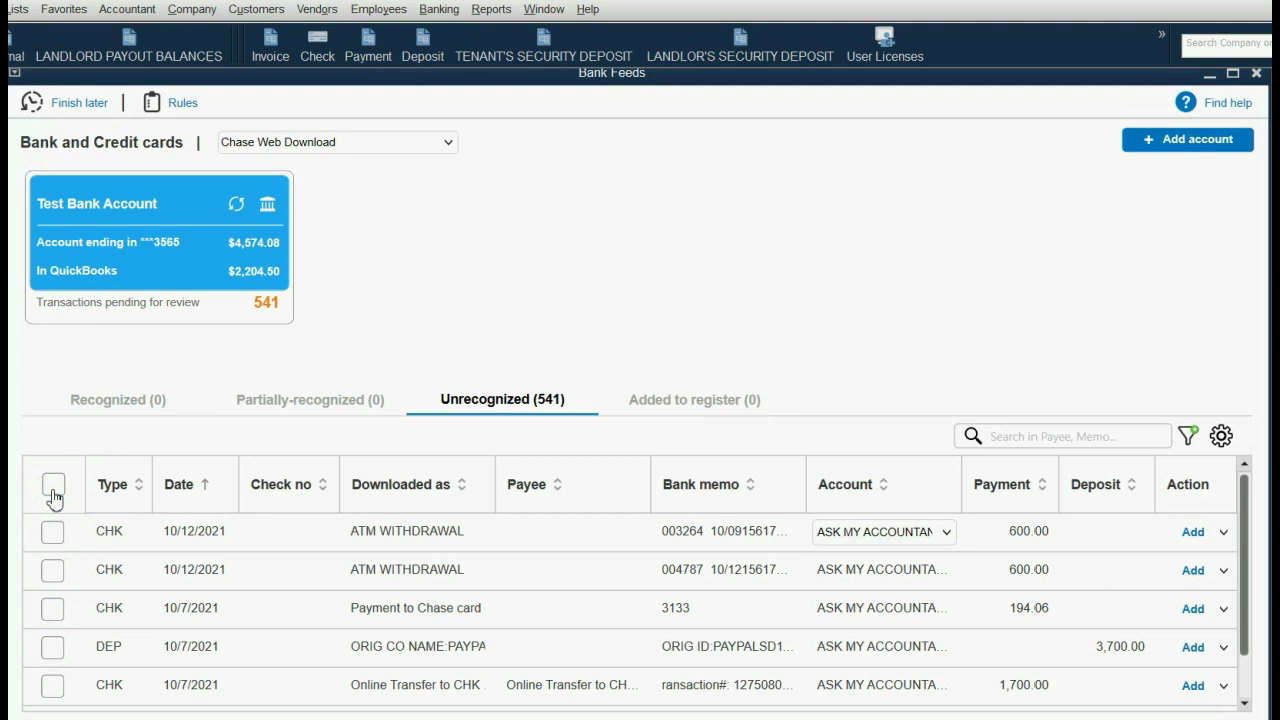
{"action": "scroll", "coordinate": [230, 522], "scroll_direction": "down", "scroll_amount": 1}
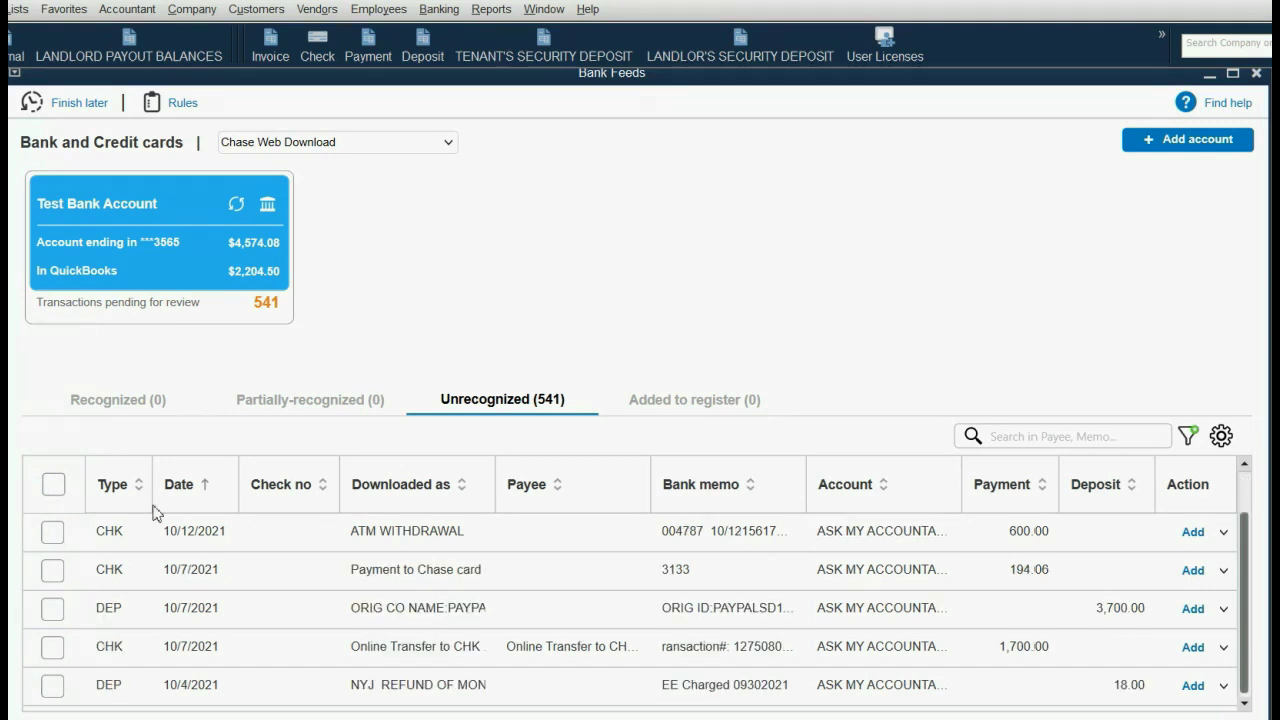
Select all the date-filtered transactions and add/confirm them to the register as one batch
{"action": "left_click", "coordinate": [55, 489]}
{"action": "scroll", "coordinate": [400, 585], "scroll_direction": "up", "scroll_amount": 1}
{"action": "scroll", "coordinate": [397, 585], "scroll_direction": "down", "scroll_amount": 1}
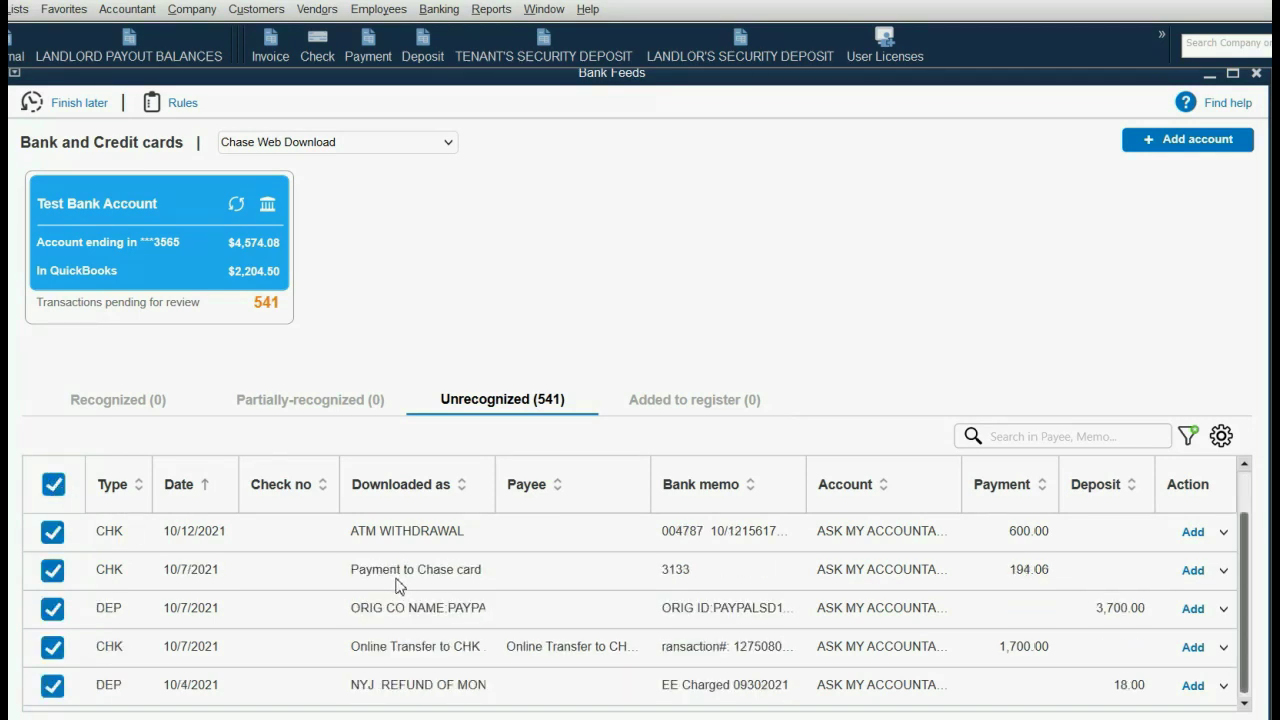
{"action": "scroll", "coordinate": [398, 587], "scroll_direction": "up", "scroll_amount": 1}
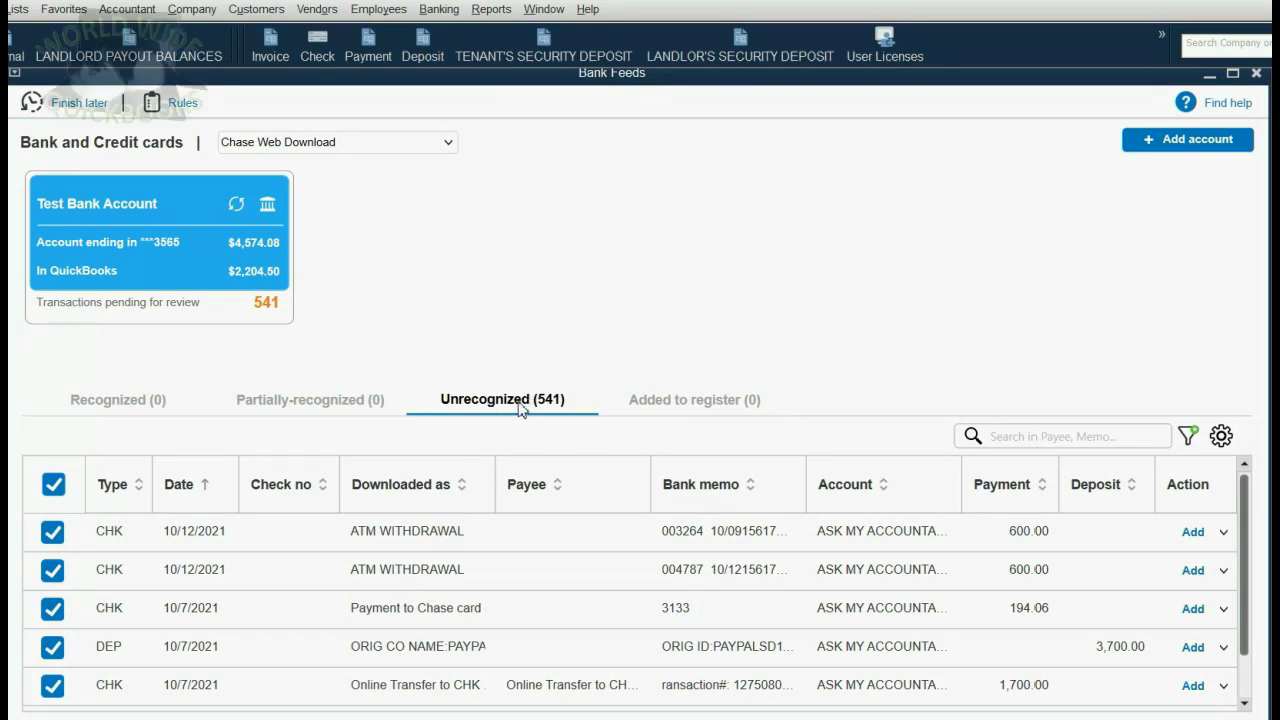
{"action": "scroll", "coordinate": [103, 533], "scroll_direction": "down", "scroll_amount": 1}
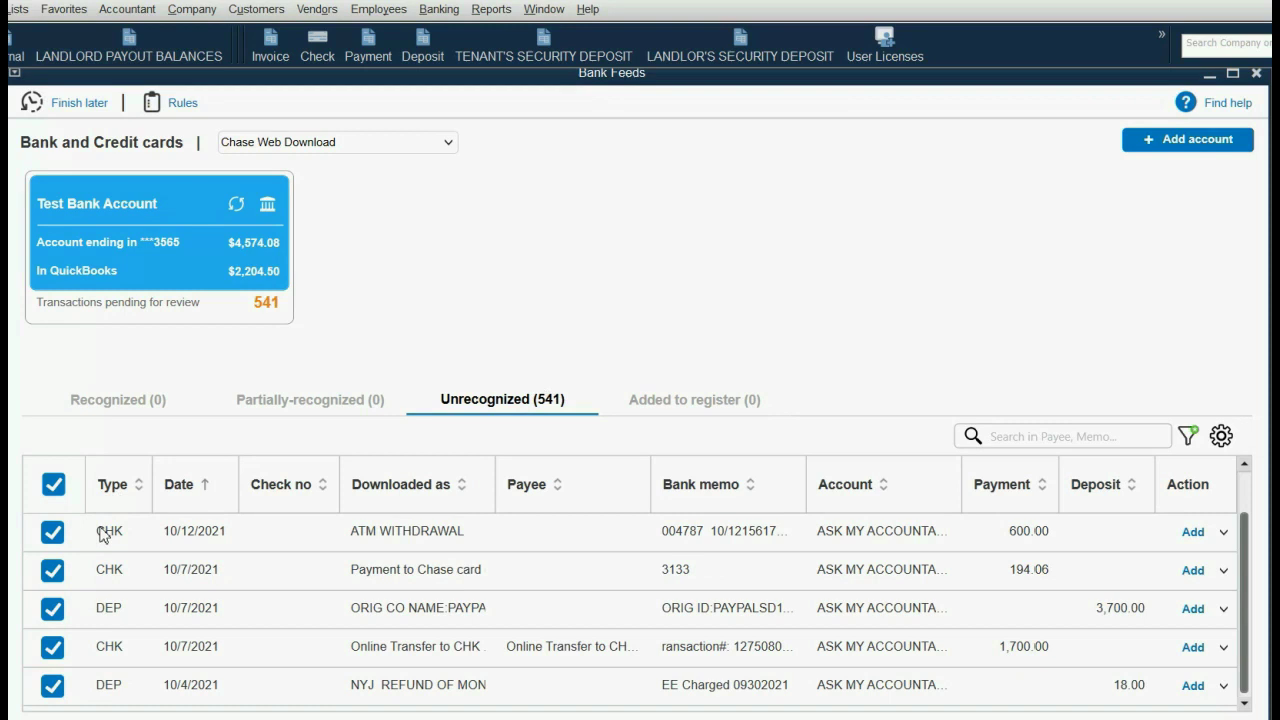
{"action": "scroll", "coordinate": [103, 533], "scroll_direction": "up", "scroll_amount": 1}
{"action": "scroll", "coordinate": [103, 533], "scroll_direction": "down", "scroll_amount": 1}
{"action": "right_click", "coordinate": [22, 664]}
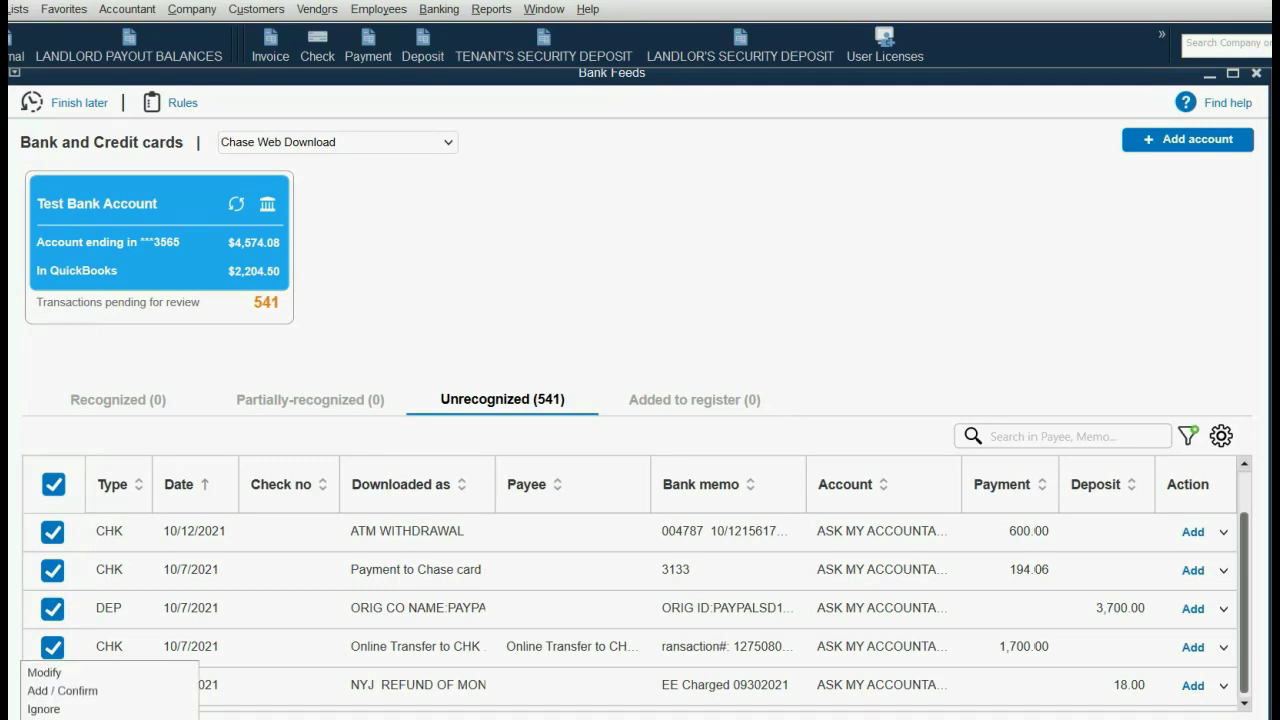
{"action": "left_click", "coordinate": [153, 691]}
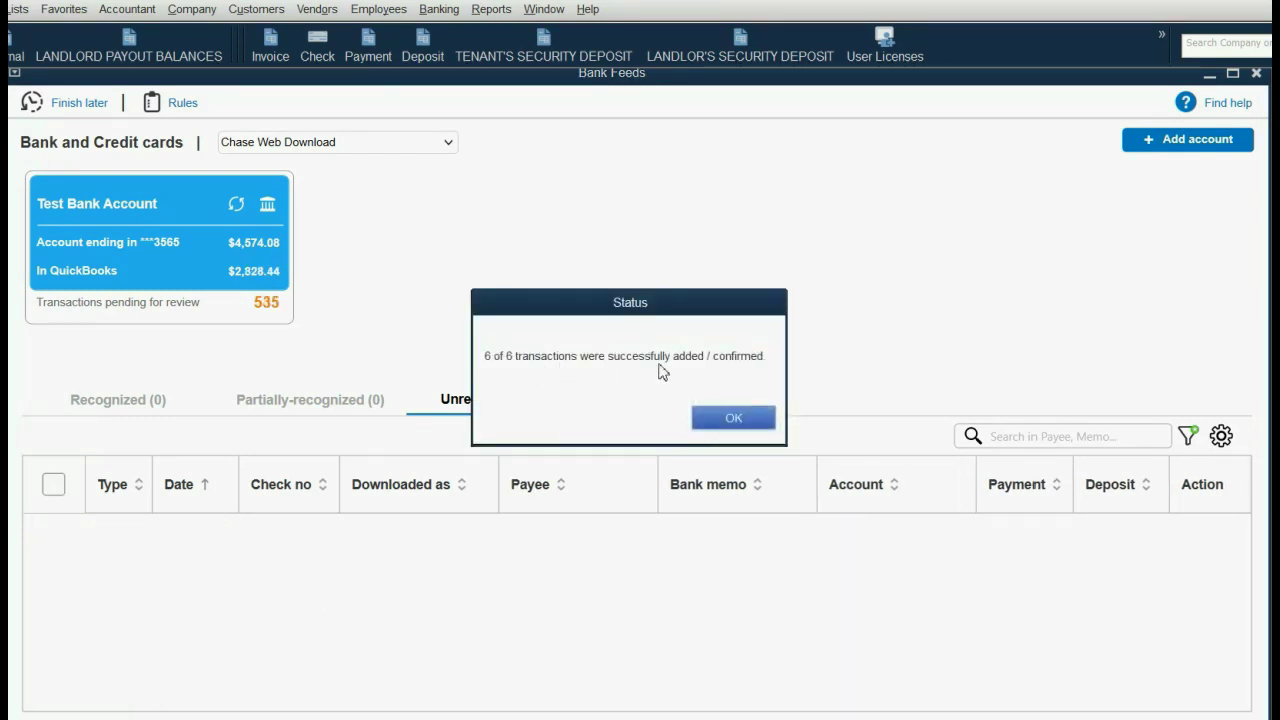
{"action": "left_click", "coordinate": [734, 420]}
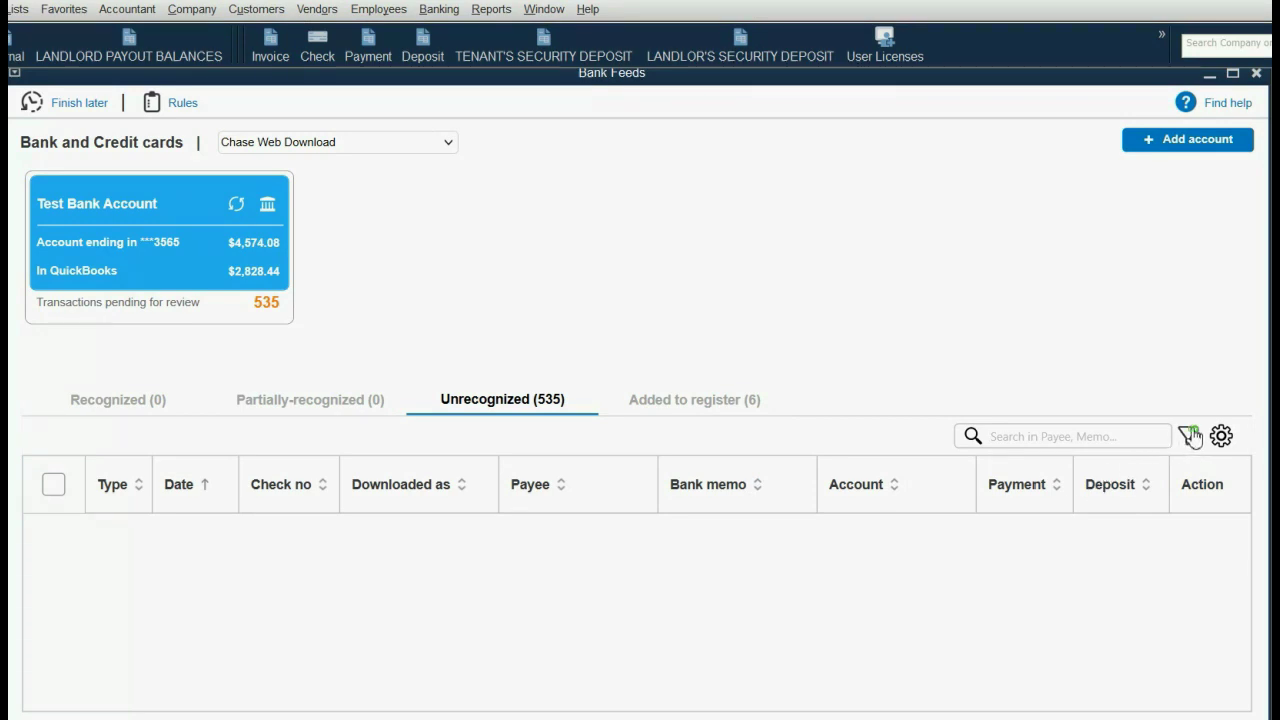
Clear the date range filter from the unrecognized transactions and close the filter settings
{"action": "left_click", "coordinate": [1192, 440]}
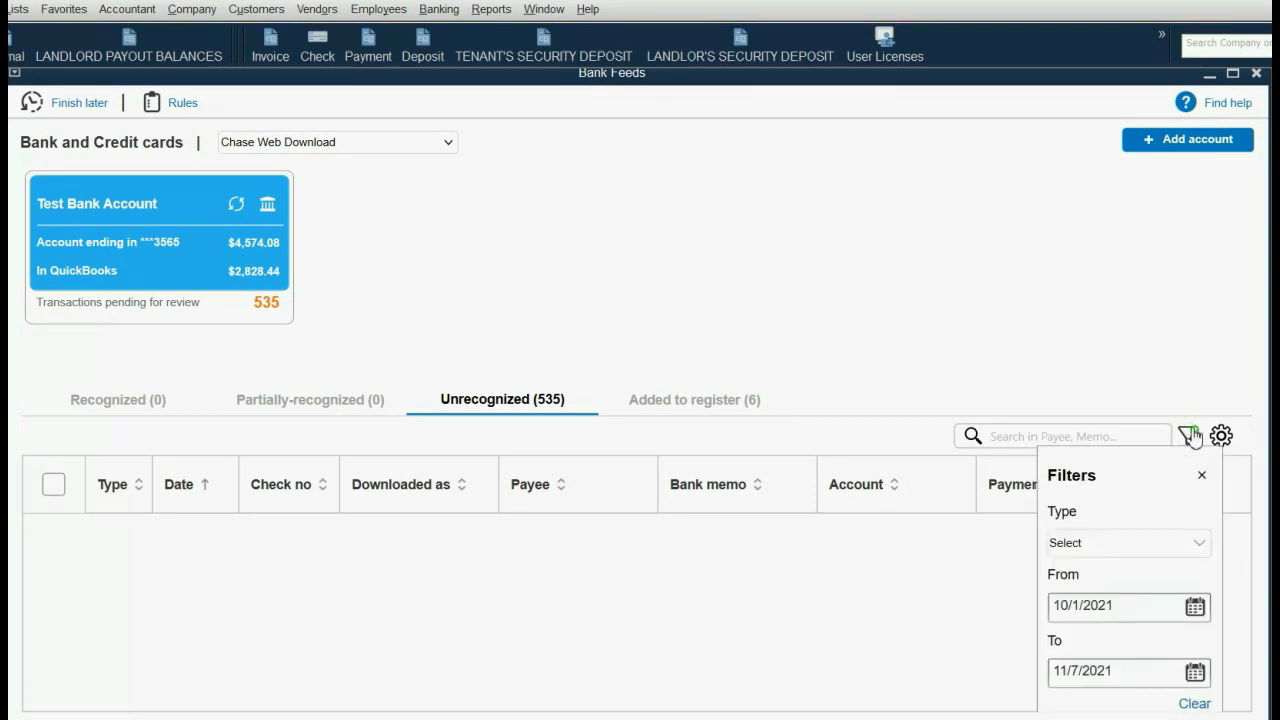
{"action": "left_click", "coordinate": [1190, 704]}
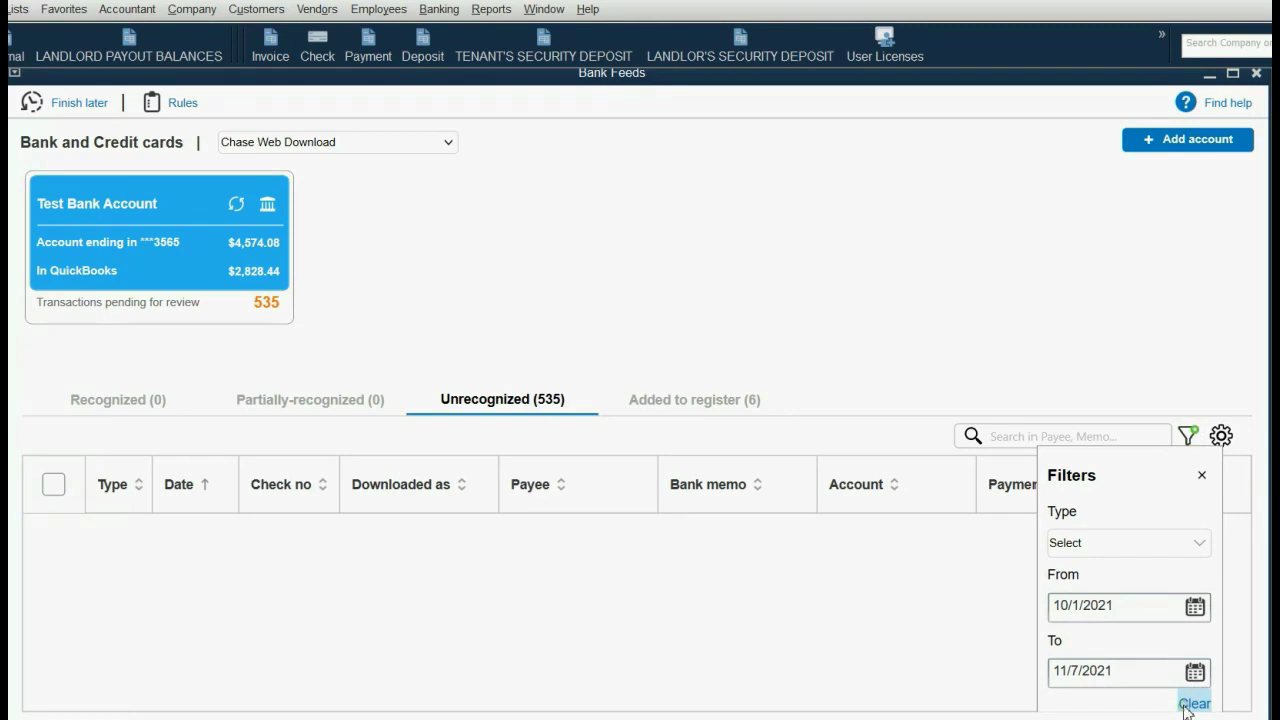
{"action": "left_click", "coordinate": [1204, 478]}
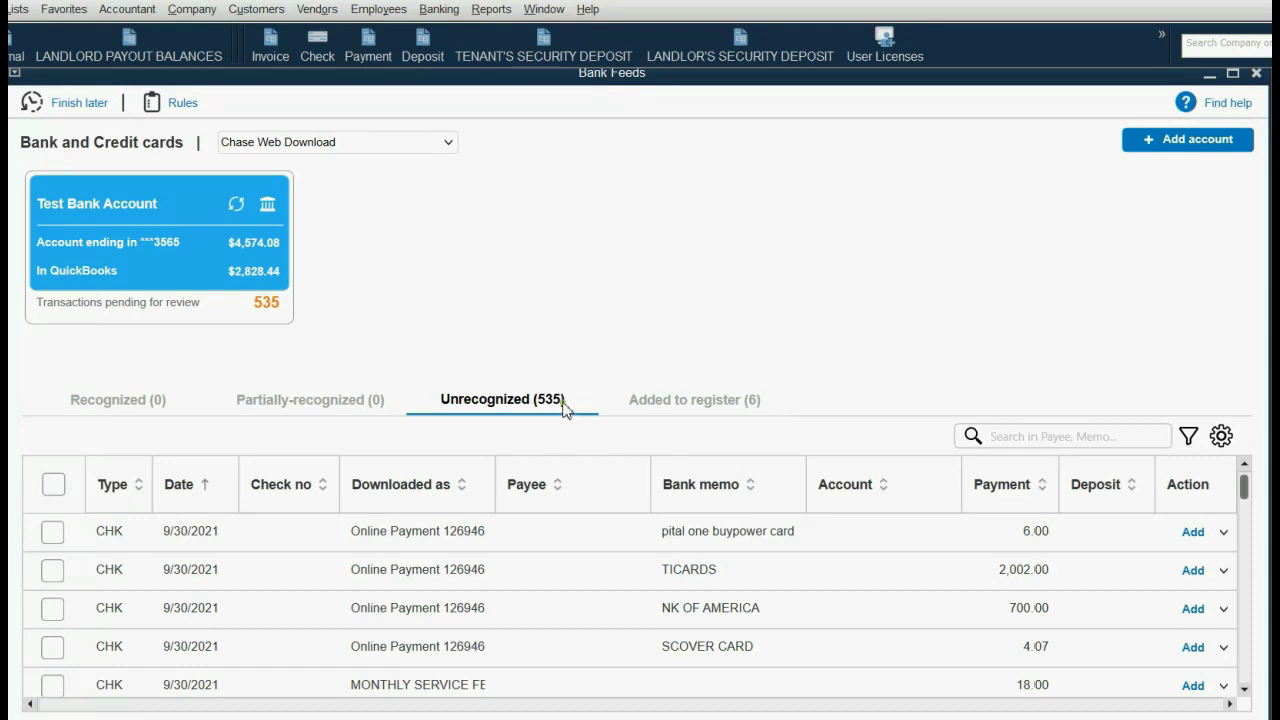
{"action": "mouse_move", "coordinate": [1244, 490]}
{"action": "left_mouse_down"}
{"action": "mouse_move", "coordinate": [1250, 635]}
{"action": "mouse_move", "coordinate": [1227, 549]}
{"action": "mouse_move", "coordinate": [1229, 491]}
{"action": "left_mouse_up"}
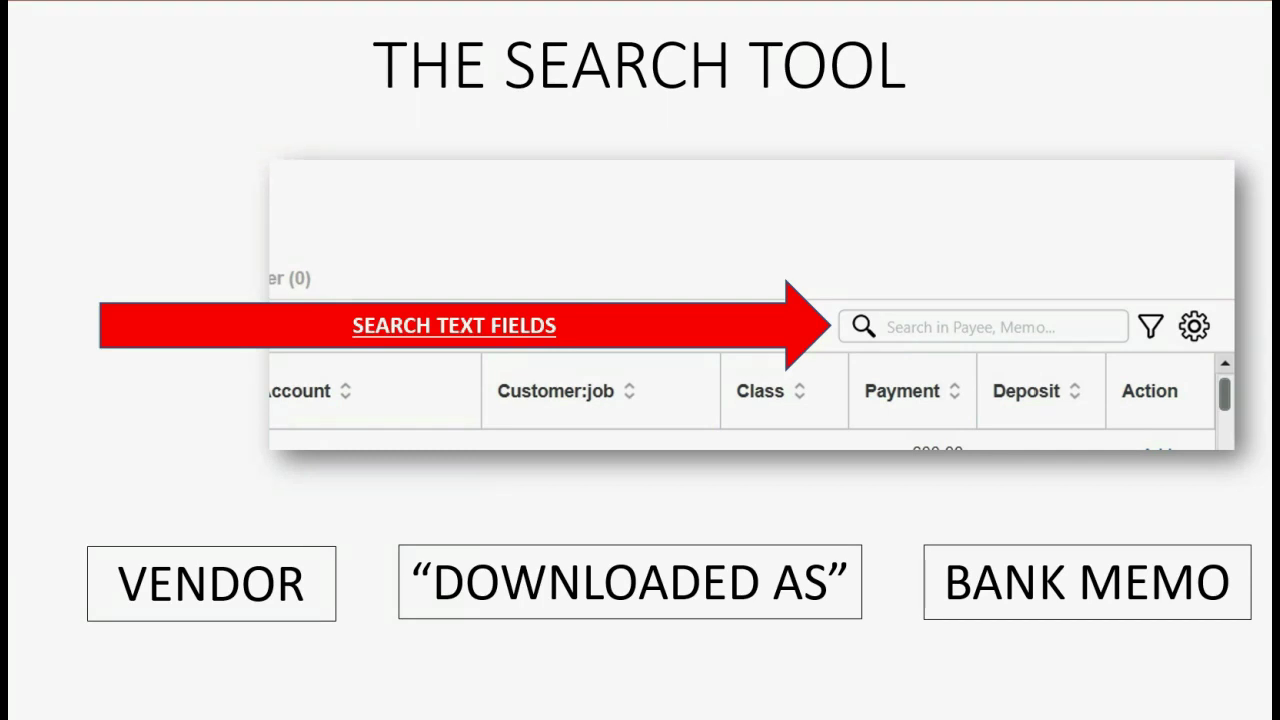
{"action": "key", "text": "Right"}
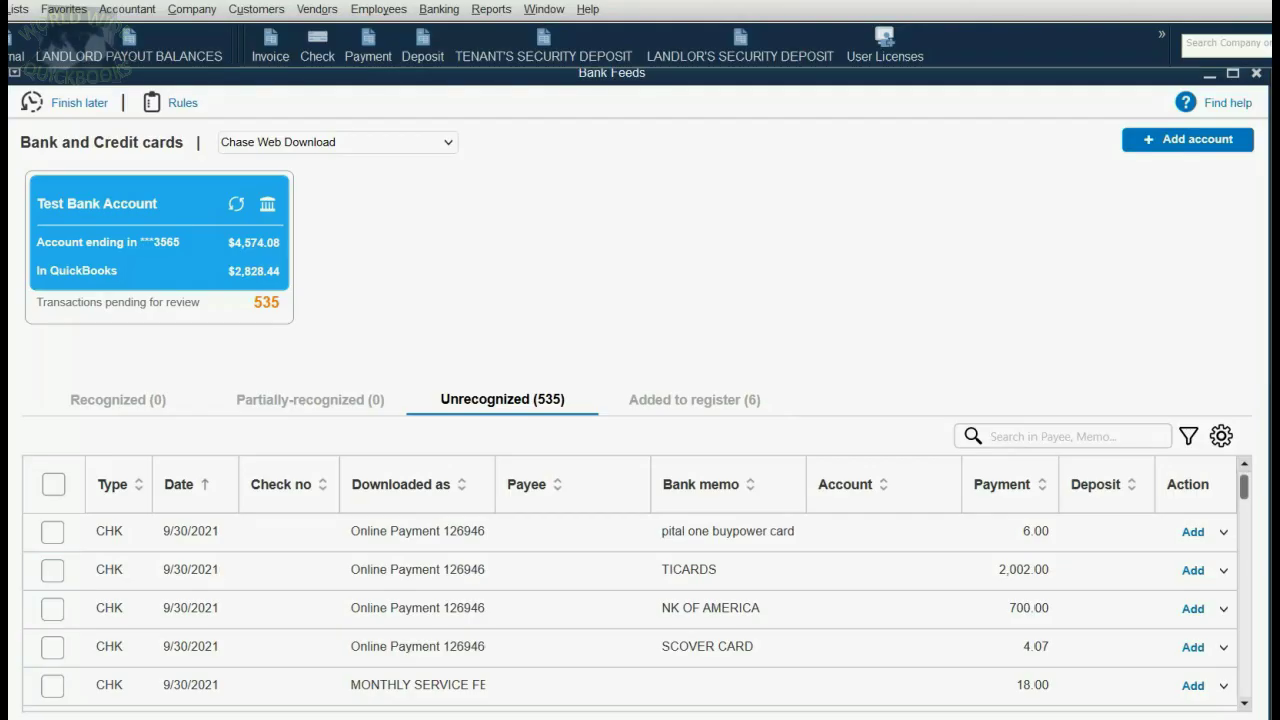
Search the unrecognized transactions for 333
{"action": "left_click", "coordinate": [1036, 437]}
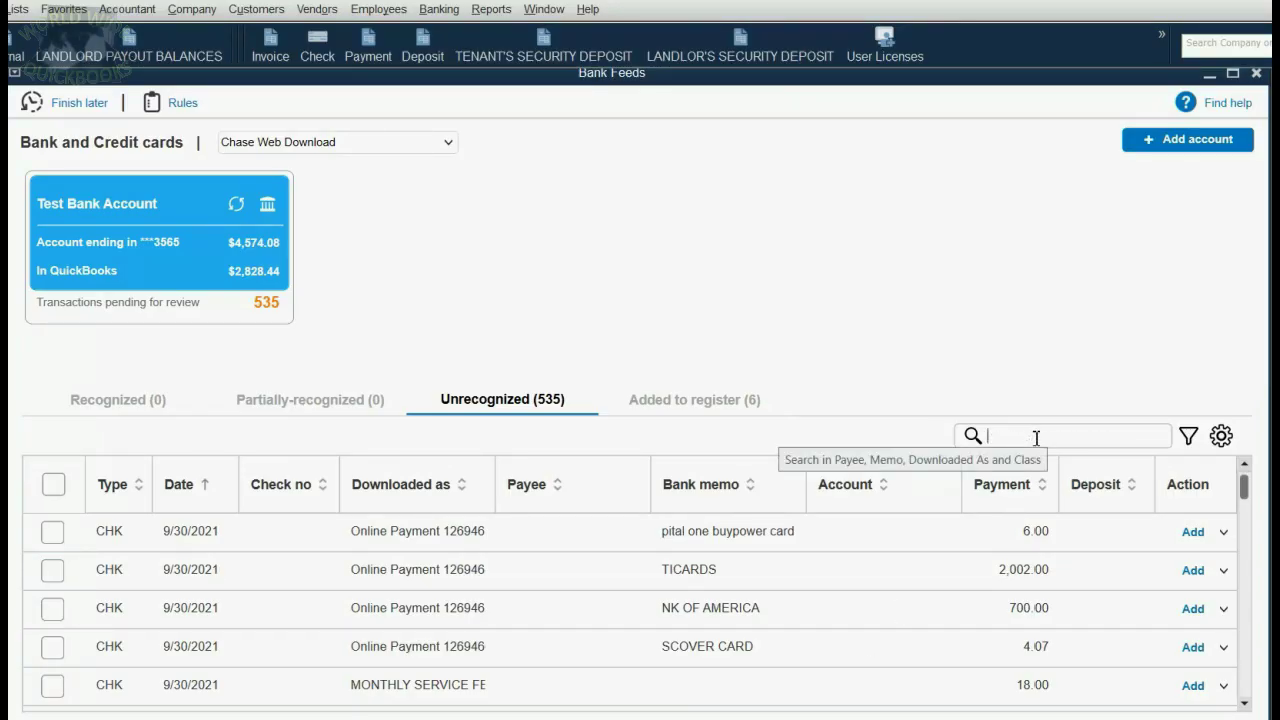
{"action": "type", "text": "333"}
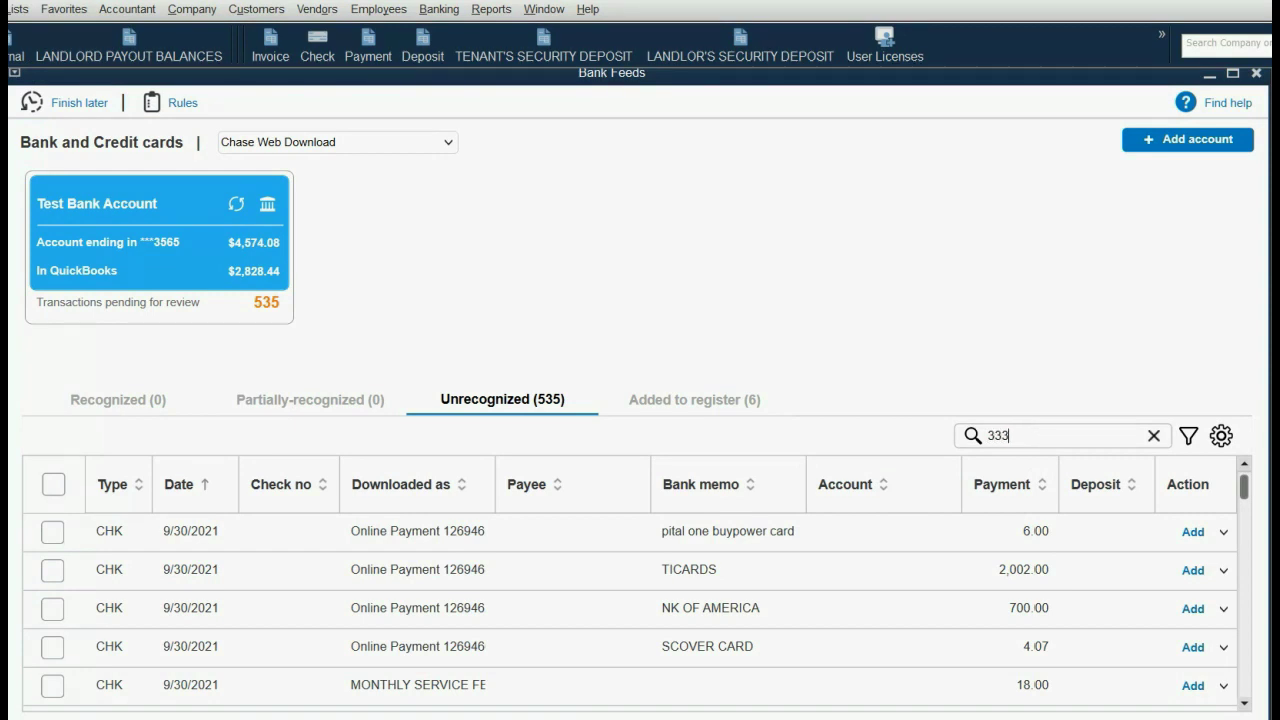
{"action": "key", "text": "Return"}
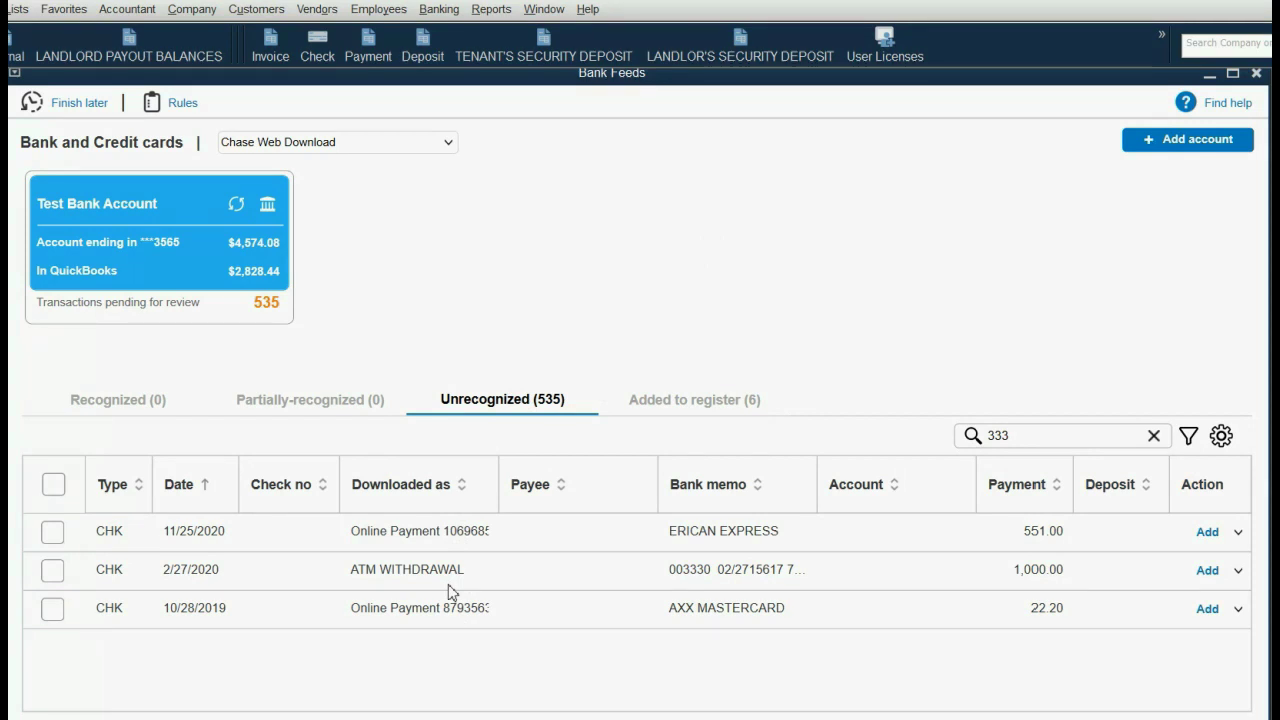
Widen the Downloaded as column to read the full online payment descriptions, and narrow it again
{"action": "left_click", "coordinate": [497, 492]}
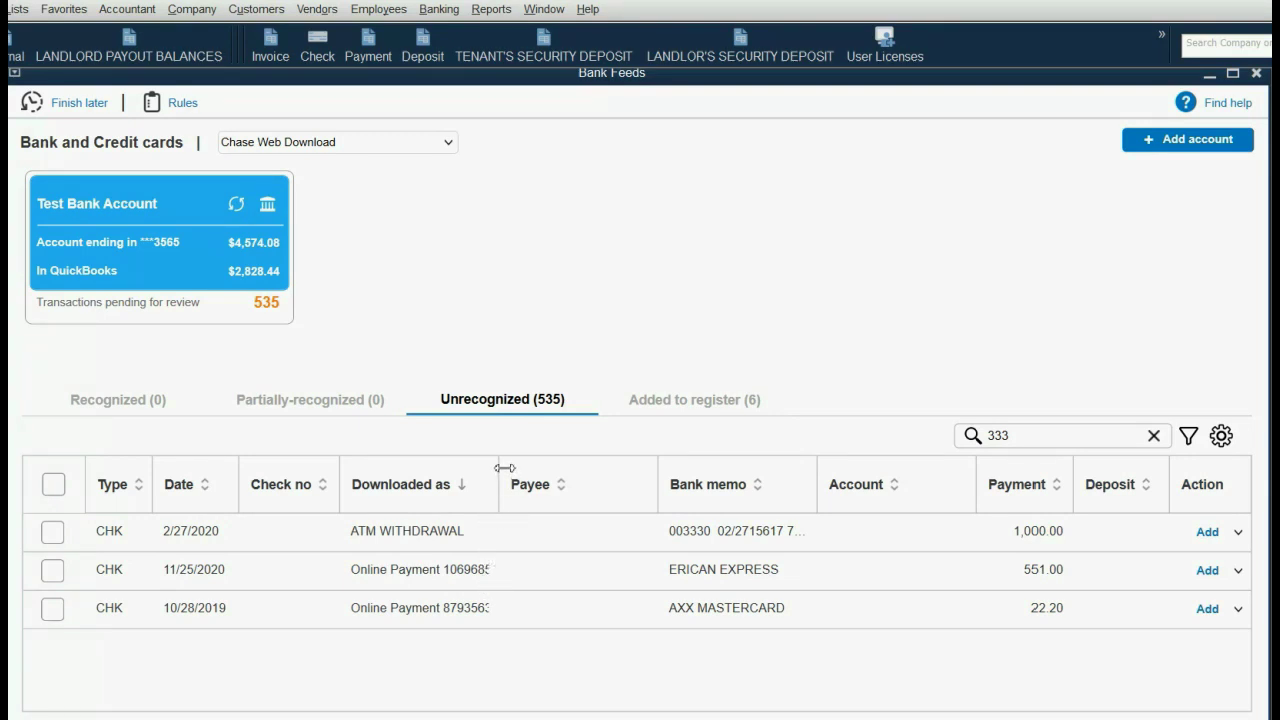
{"action": "left_click_drag", "start_coordinate": [504, 468], "coordinate": [590, 469]}
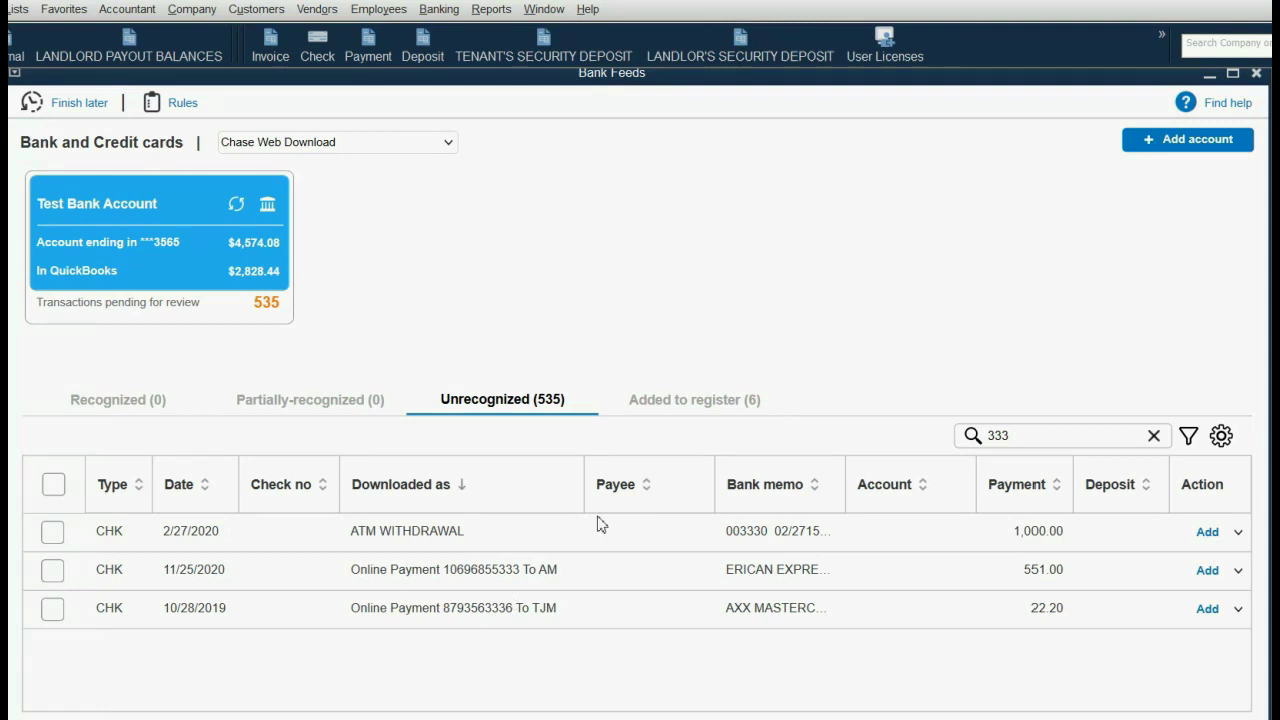
{"action": "left_click_drag", "start_coordinate": [585, 484], "coordinate": [514, 486]}
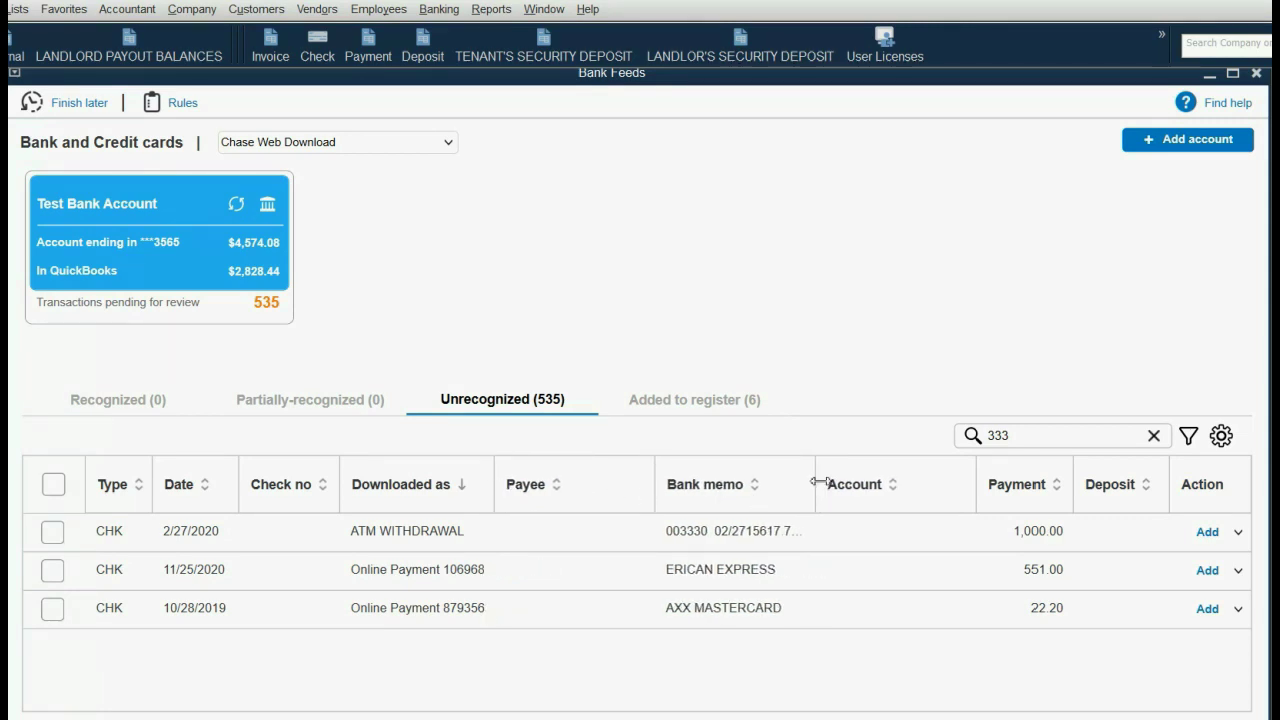
Widen the Bank memo column and inspect the full memo of the ATM WITHDRAWAL dated 2/27/2020
{"action": "left_click_drag", "start_coordinate": [819, 484], "coordinate": [940, 481]}
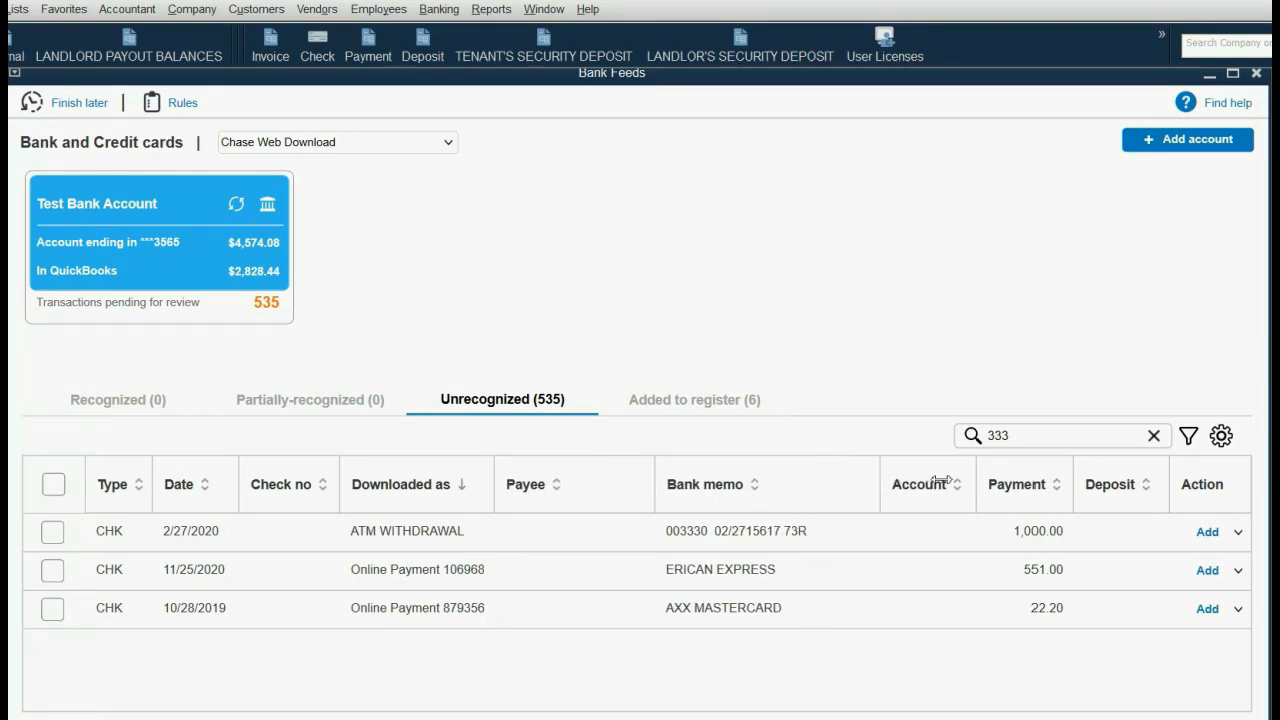
{"action": "left_click", "coordinate": [705, 532]}
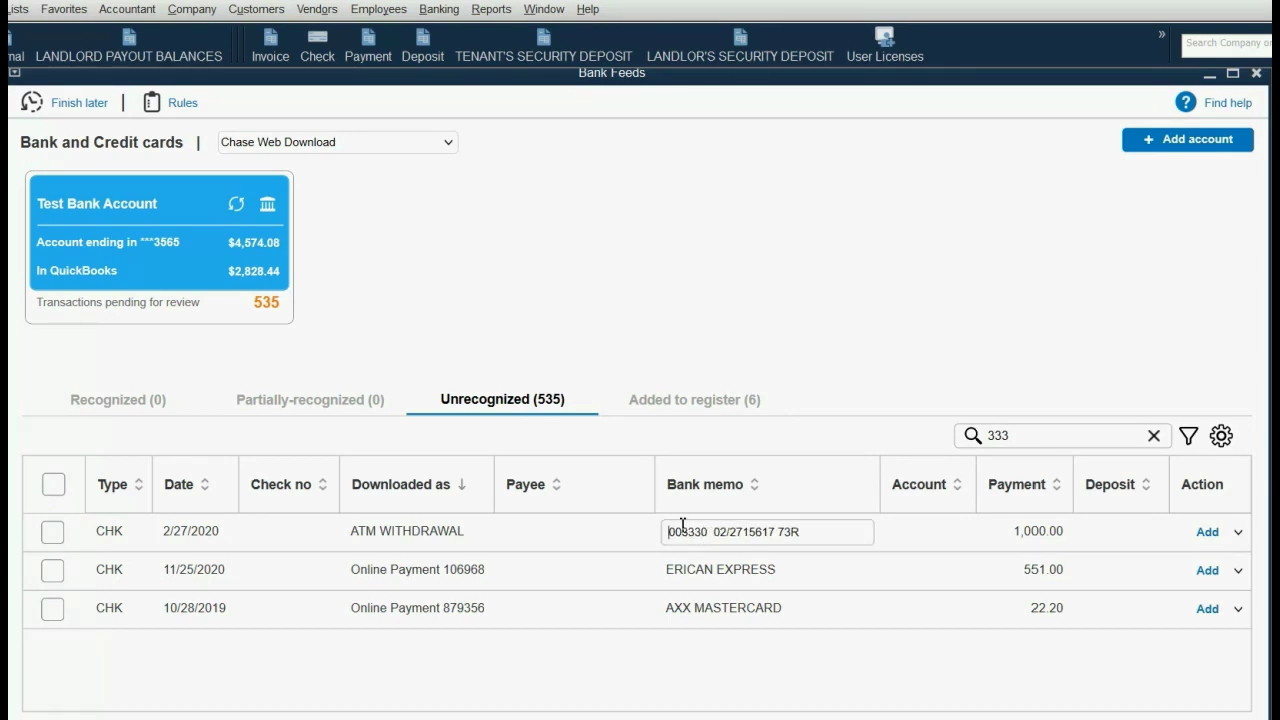
{"action": "left_click", "coordinate": [433, 540]}
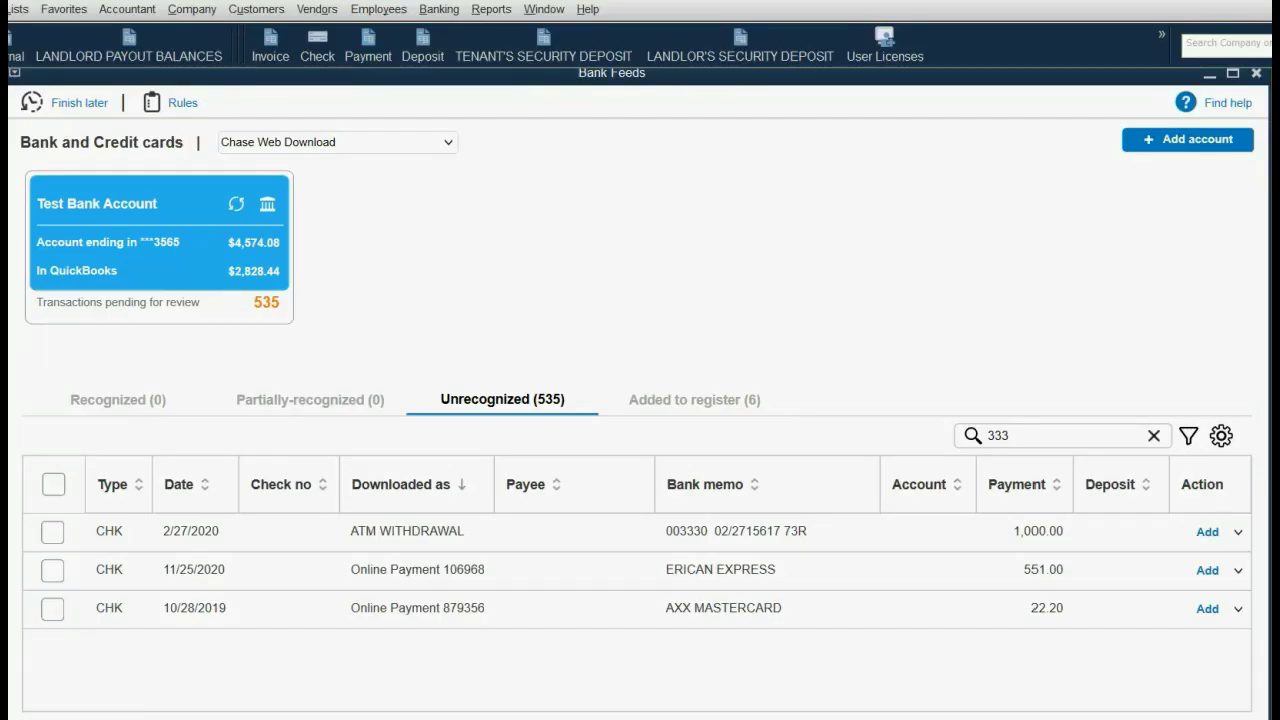
Assign the ASK MY ACCOUNTANT (EXP) account to the ATM WITHDRAWAL transaction dated 2/27/2020
{"action": "left_click", "coordinate": [934, 537]}
{"action": "left_click", "coordinate": [958, 535]}
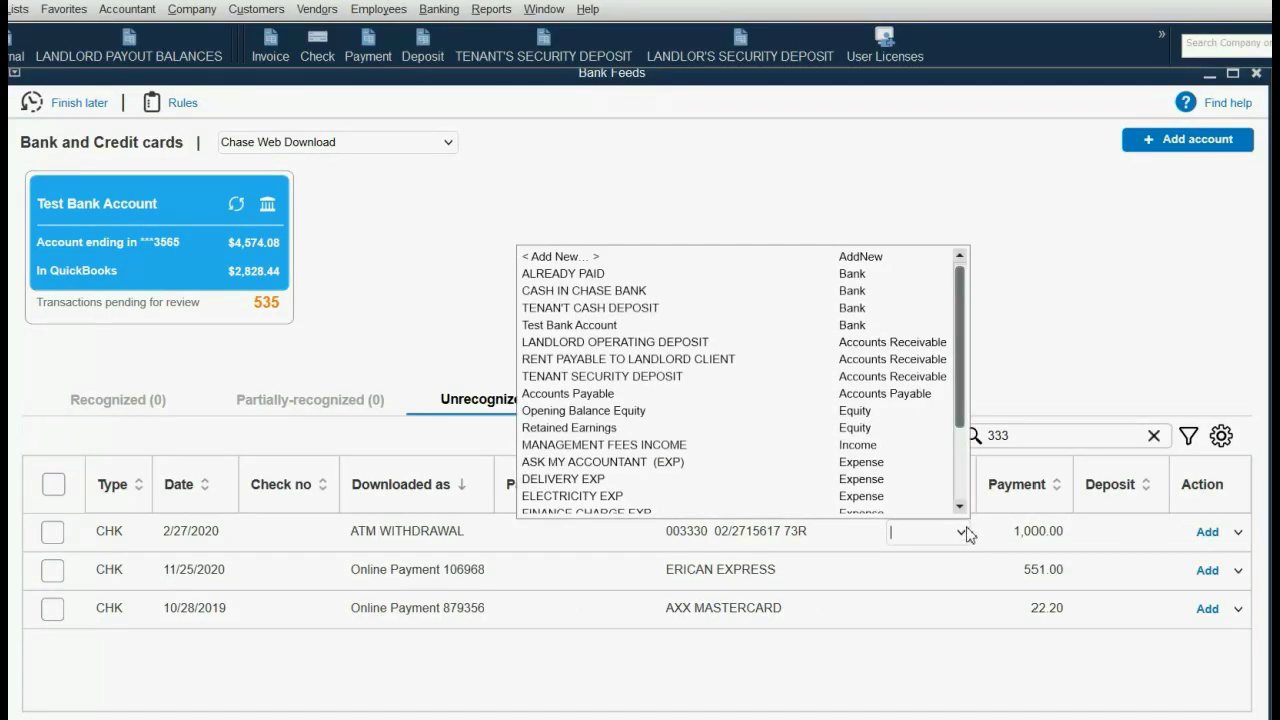
{"action": "type", "text": "as"}
{"action": "key", "text": "Tab"}
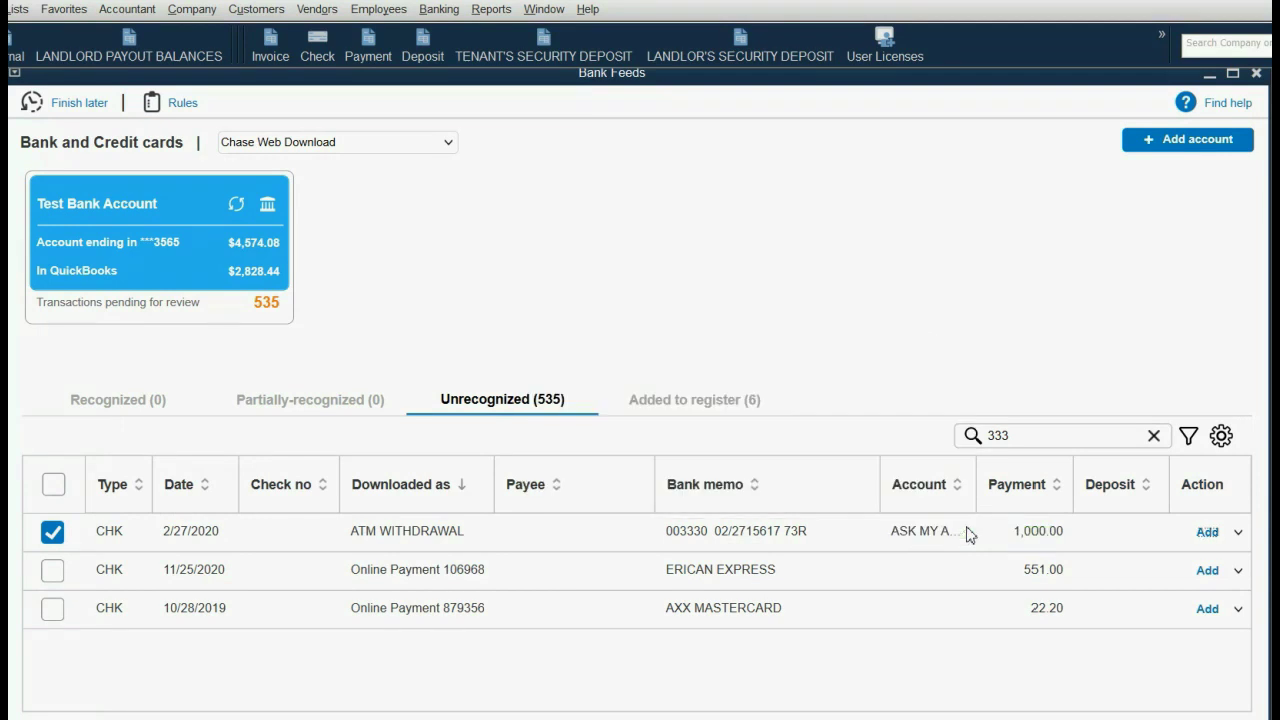
Assign ASK MY ACCOUNTANT (EXP) to the 551.00 and 22.20 online payments dated 11/25/2020 and 10/28/2019
{"action": "left_click", "coordinate": [930, 578]}
{"action": "type", "text": "as"}
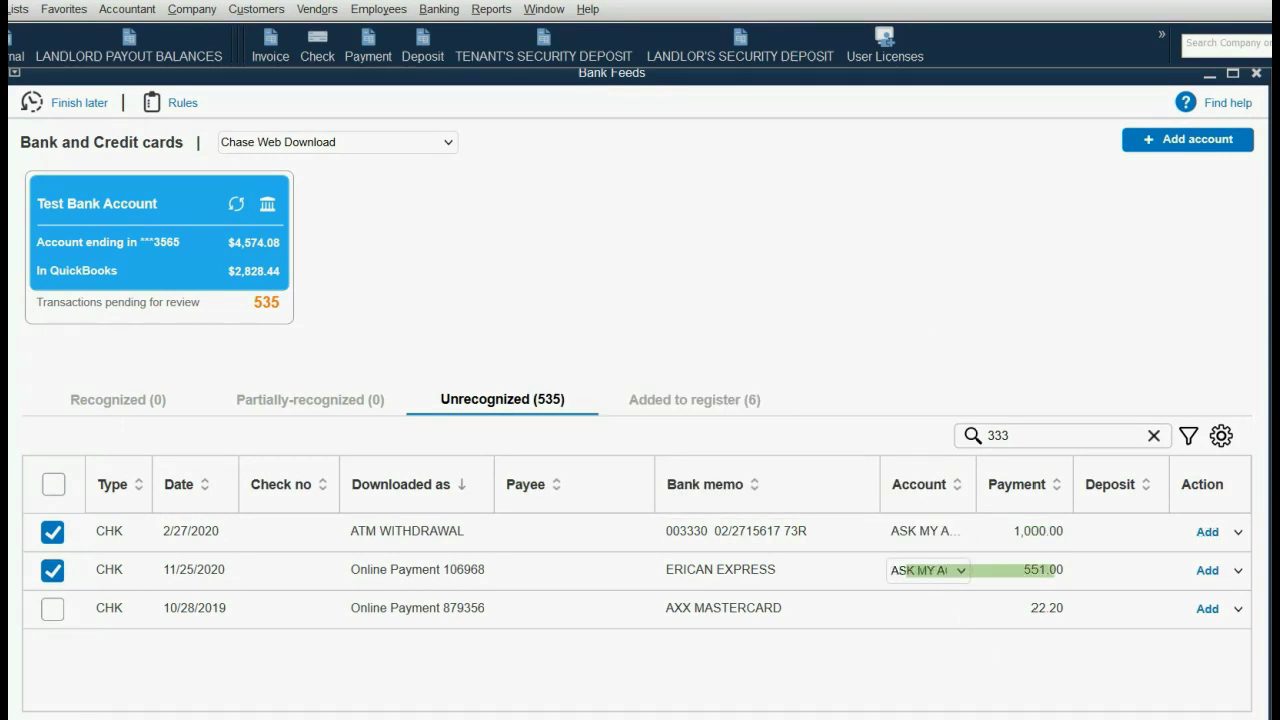
{"action": "left_click", "coordinate": [923, 610]}
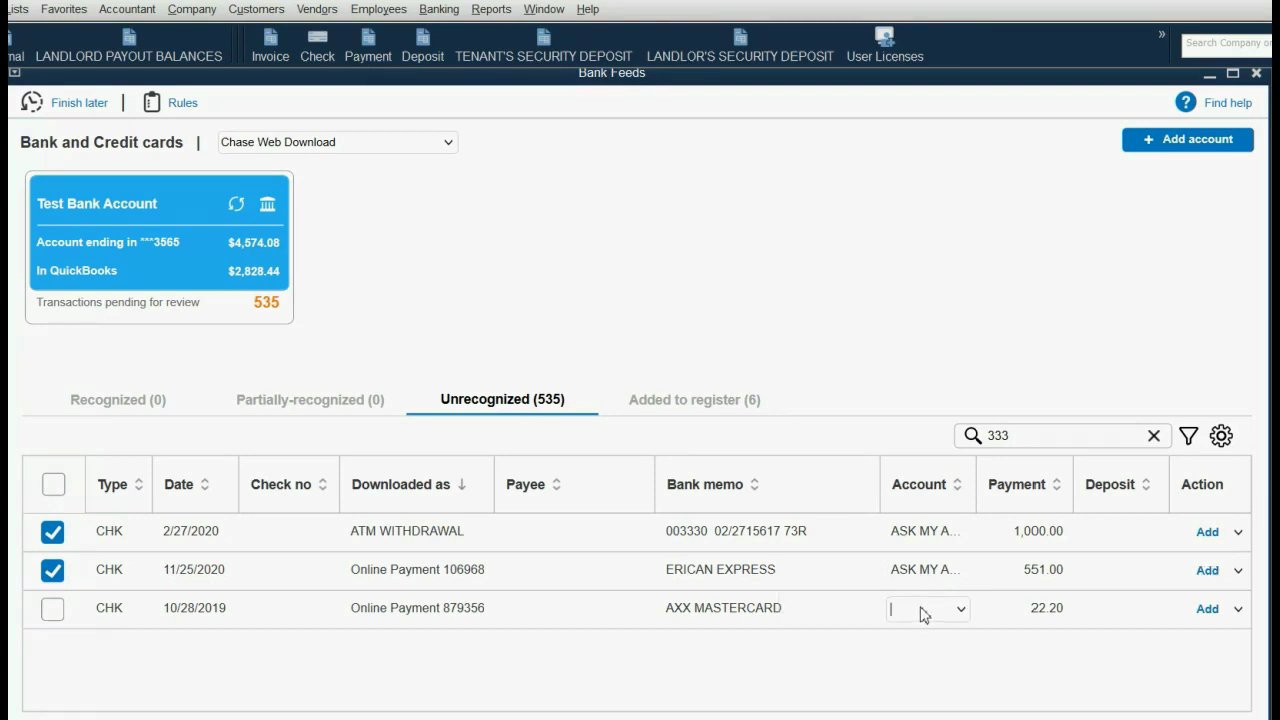
{"action": "type", "text": "as"}
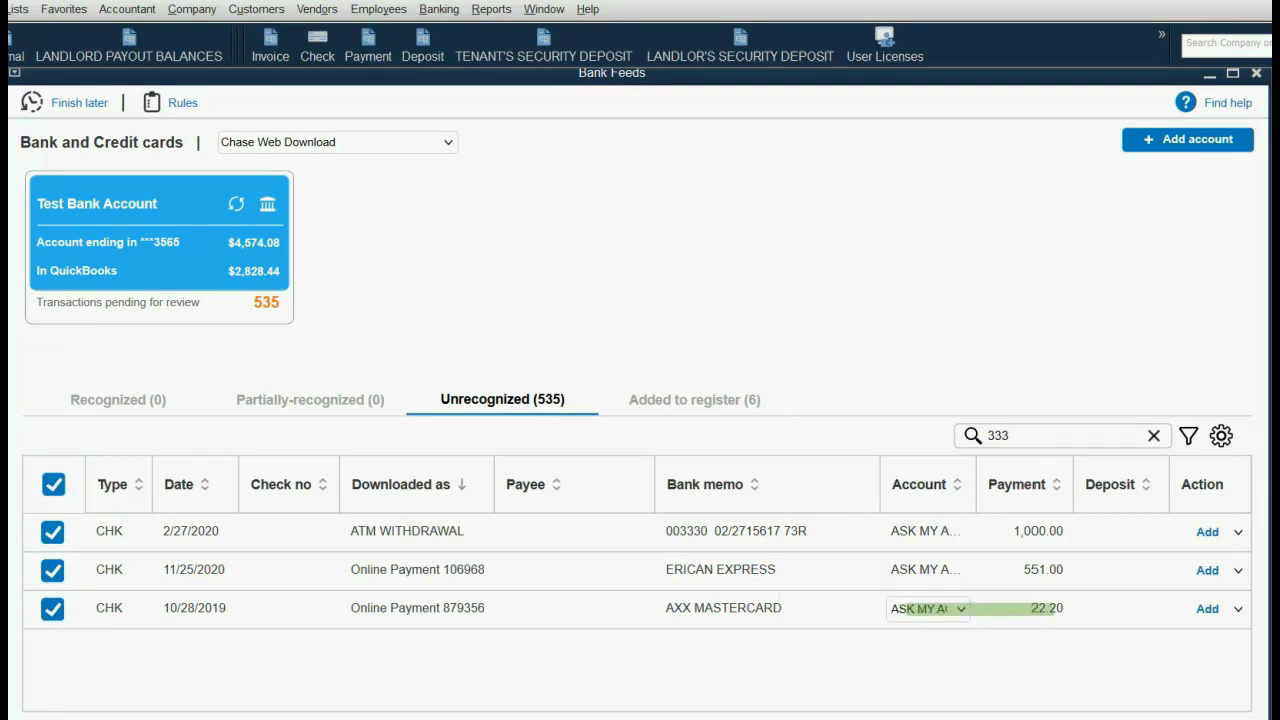
{"action": "key", "text": "Return"}
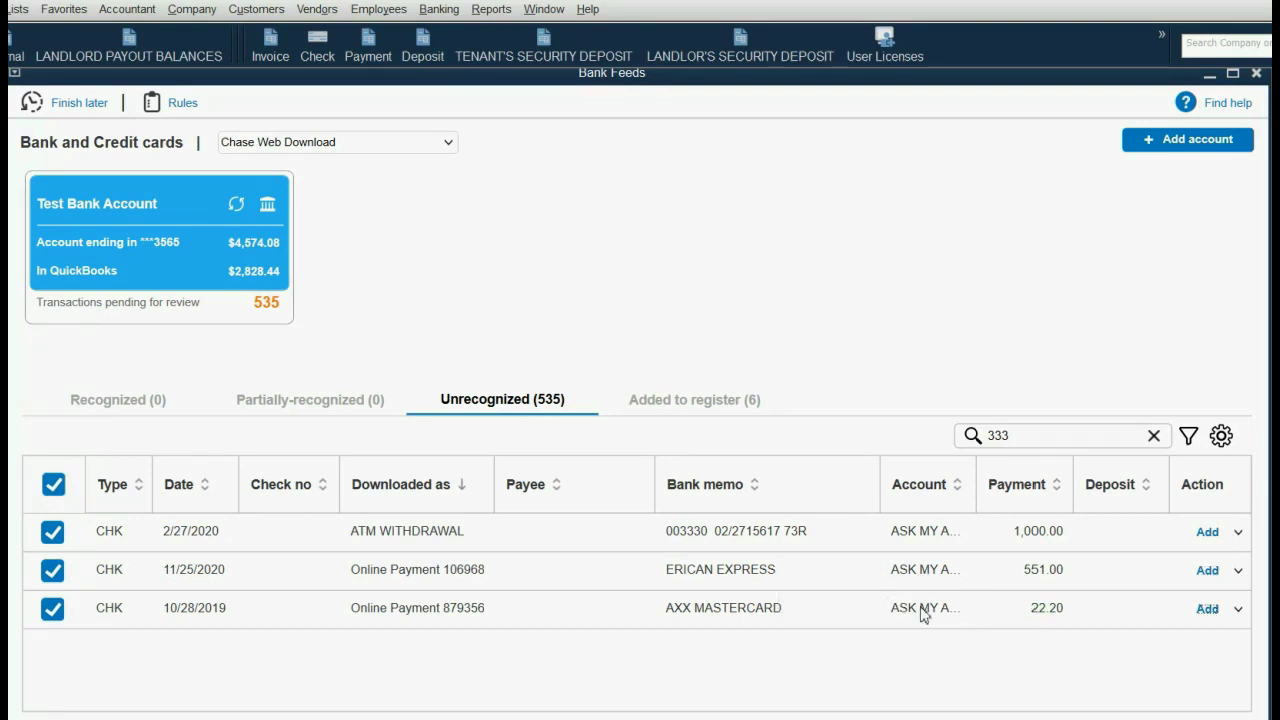
Add/confirm all the transactions found by the 333 search as one batch, and clear the search
{"action": "left_click", "coordinate": [54, 494]}
{"action": "left_click", "coordinate": [62, 492]}
{"action": "left_click", "coordinate": [100, 717]}
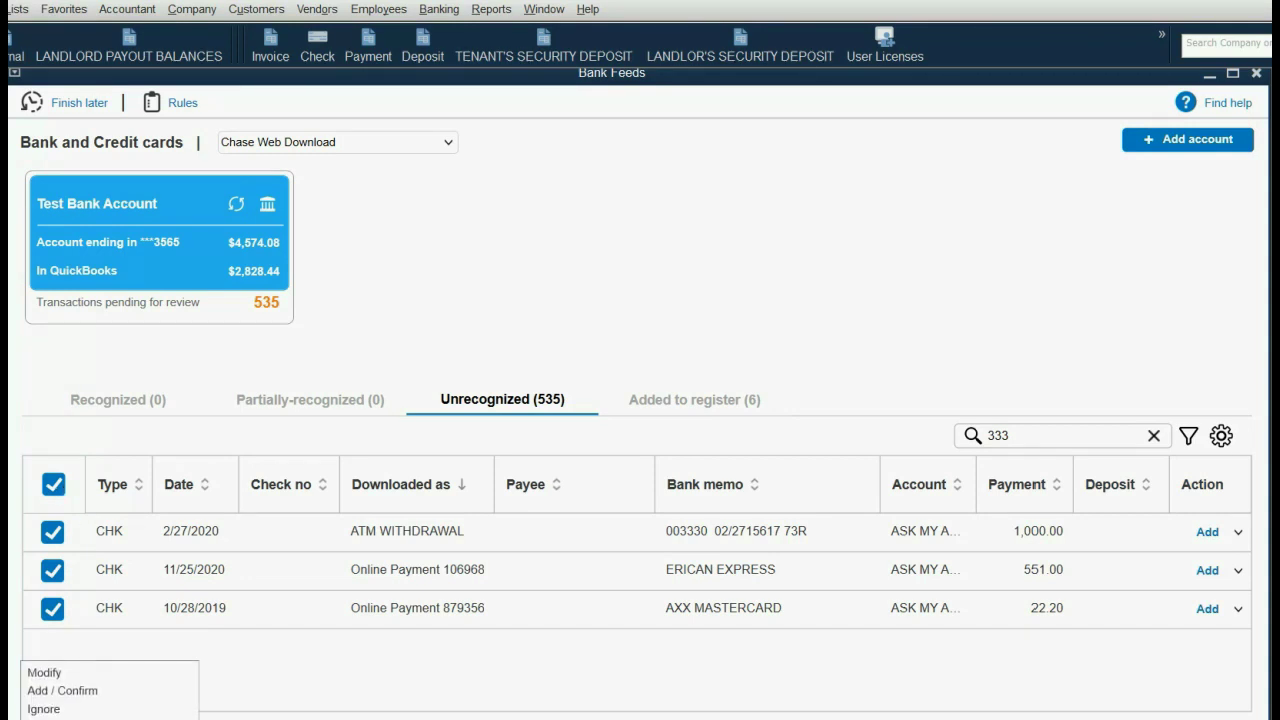
{"action": "left_click", "coordinate": [162, 691]}
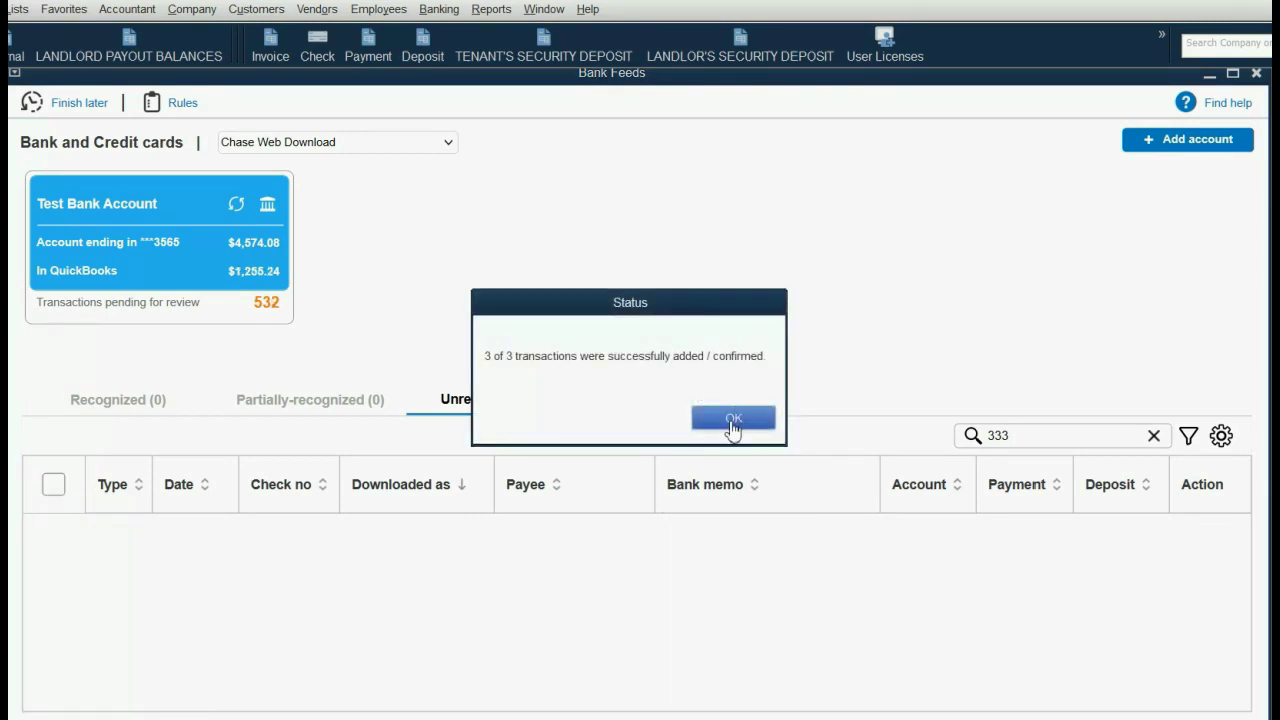
{"action": "left_click", "coordinate": [733, 425]}
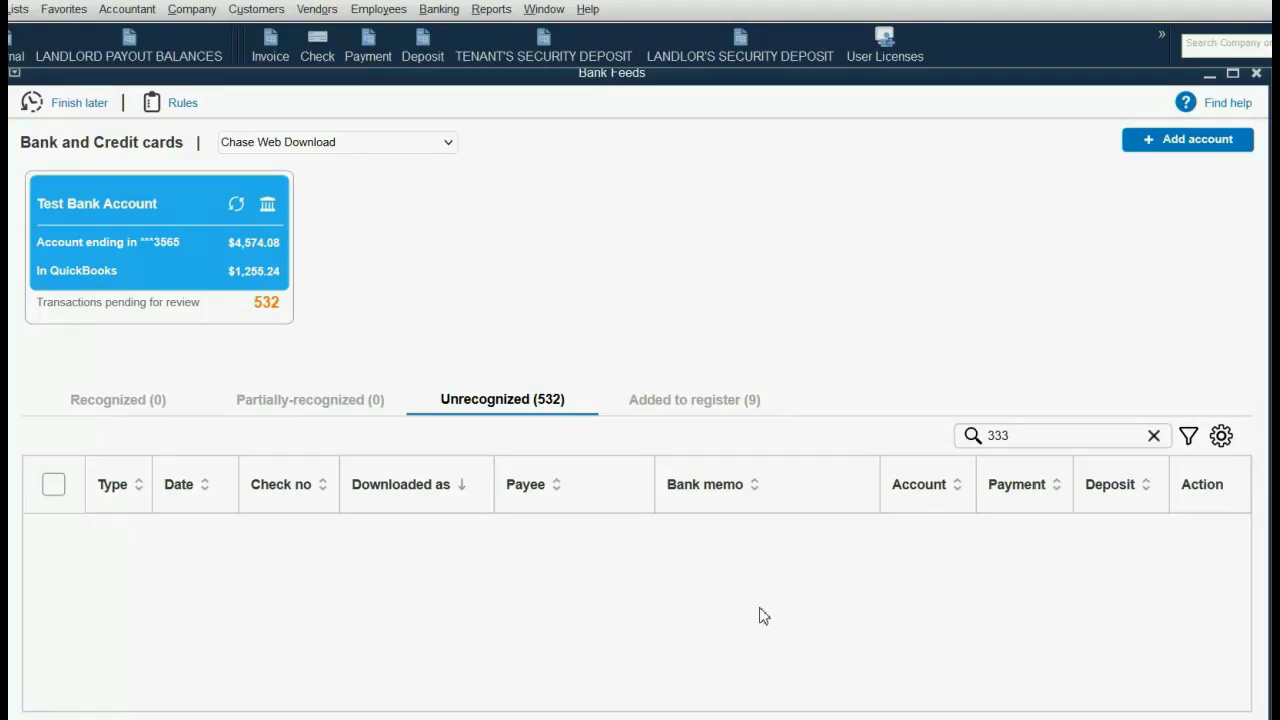
{"action": "left_click", "coordinate": [1154, 437]}
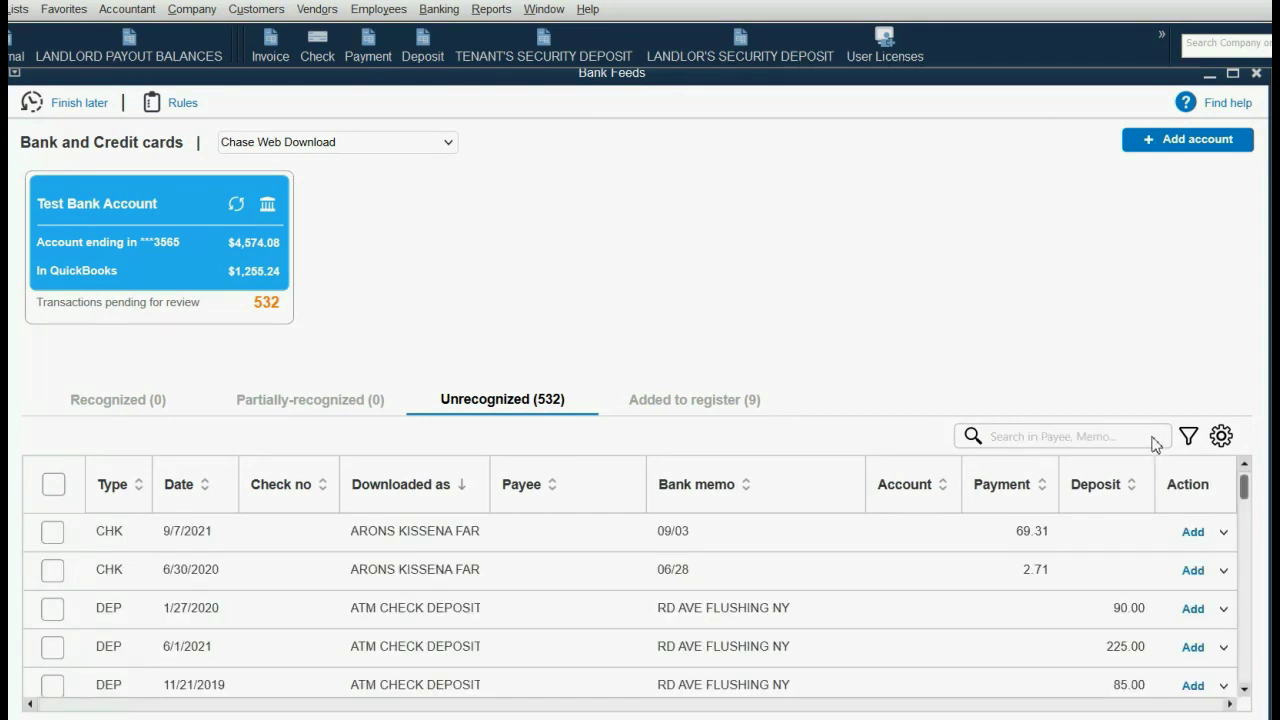
{"action": "mouse_move", "coordinate": [1243, 487]}
{"action": "left_mouse_down"}
{"action": "mouse_move", "coordinate": [1211, 694]}
{"action": "mouse_move", "coordinate": [1226, 486]}
{"action": "left_mouse_up"}
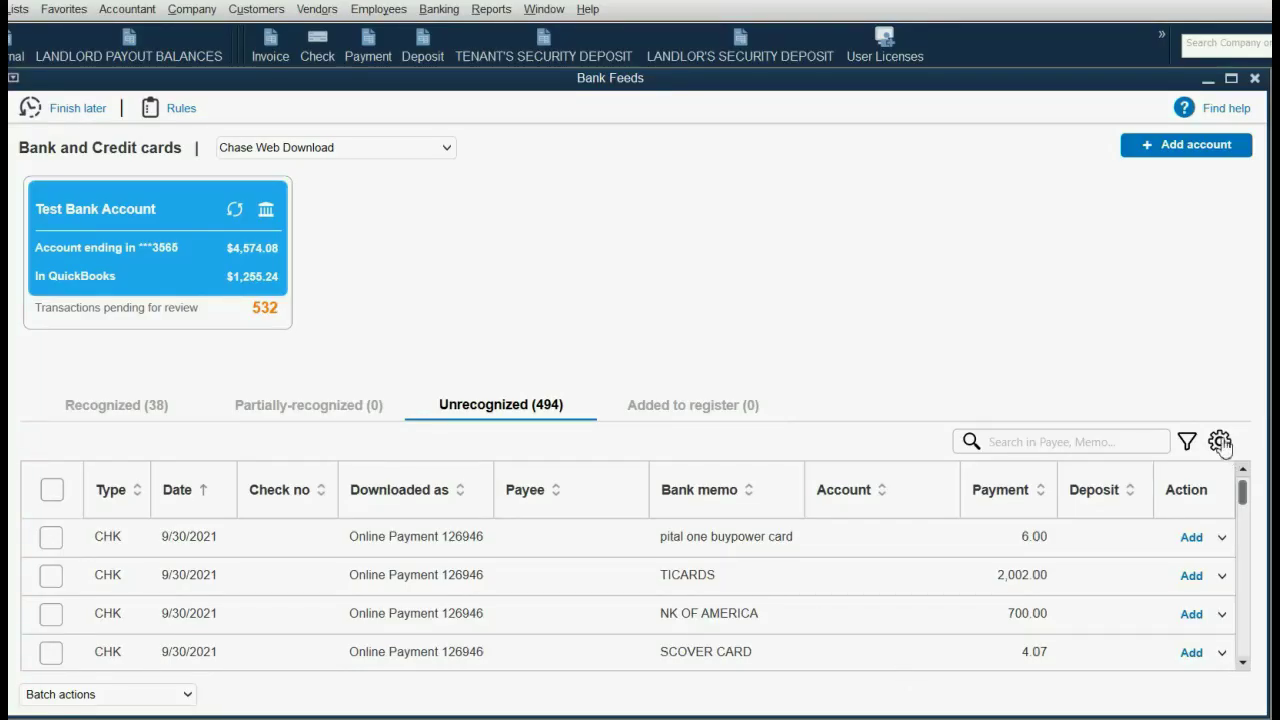
Show the Customer:Job column in the transaction list and sort the transactions by it
{"action": "left_click", "coordinate": [1220, 442]}
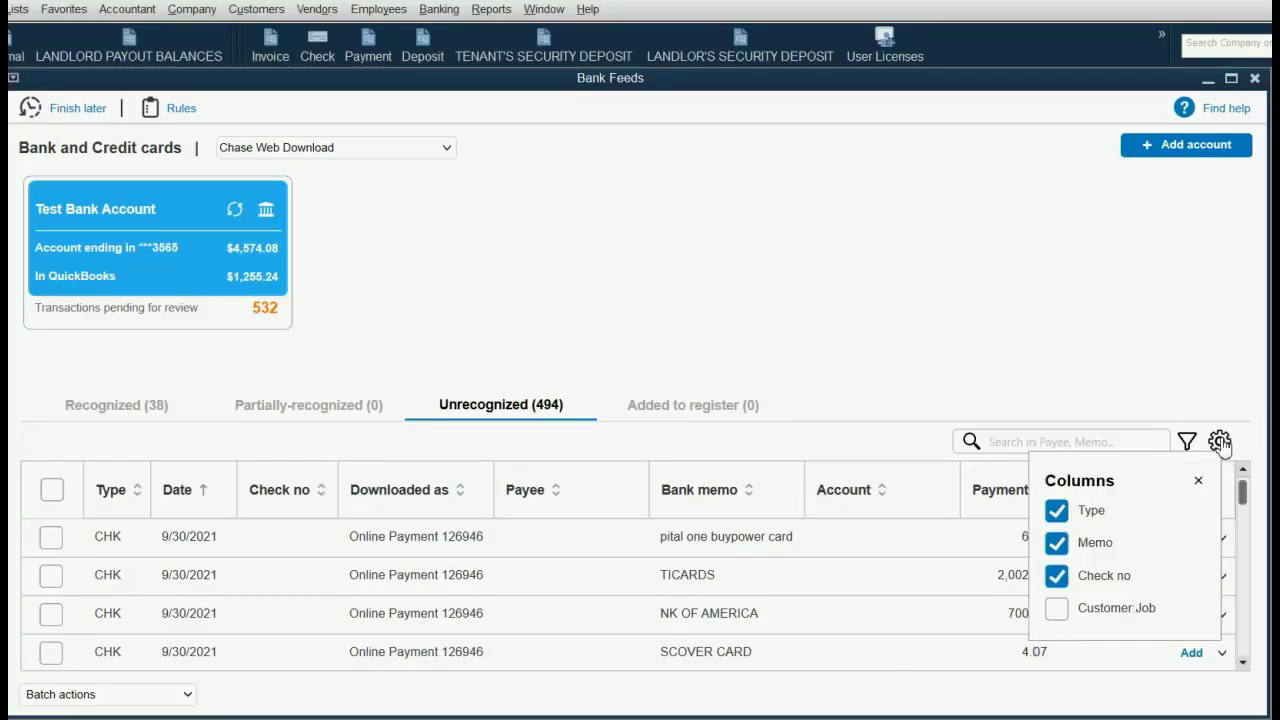
{"action": "left_click", "coordinate": [1057, 610]}
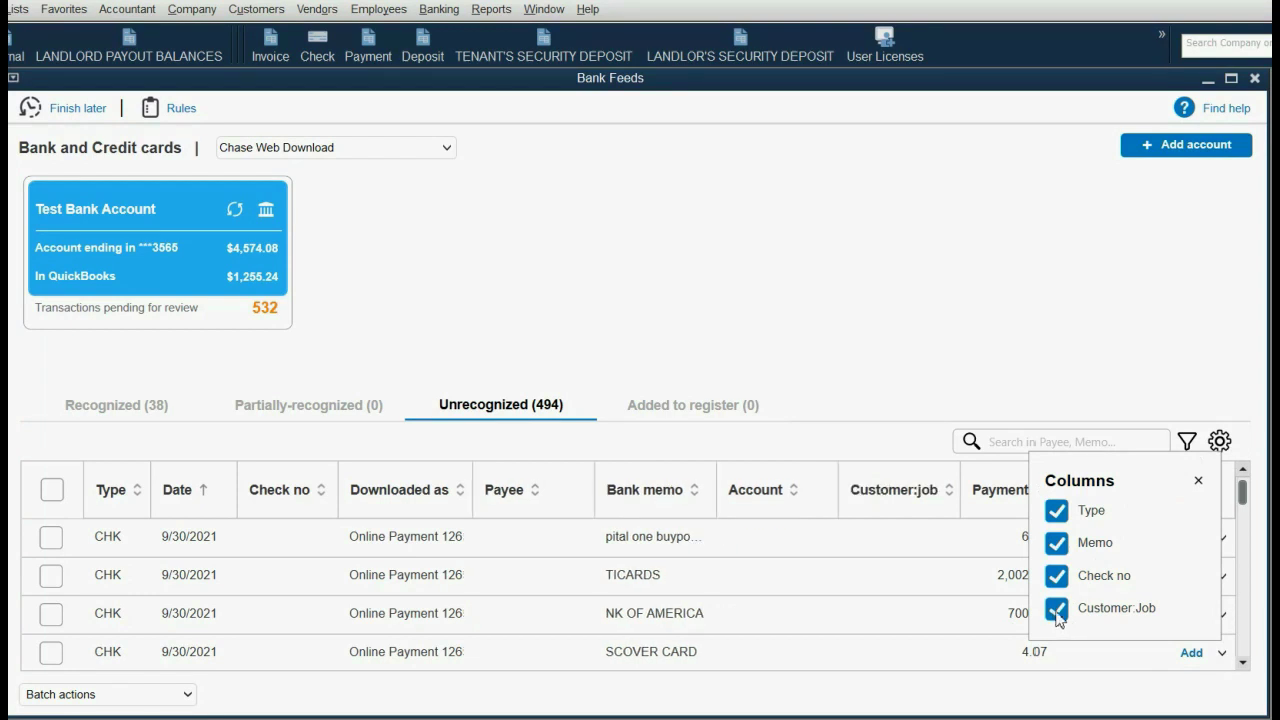
{"action": "left_click", "coordinate": [885, 500]}
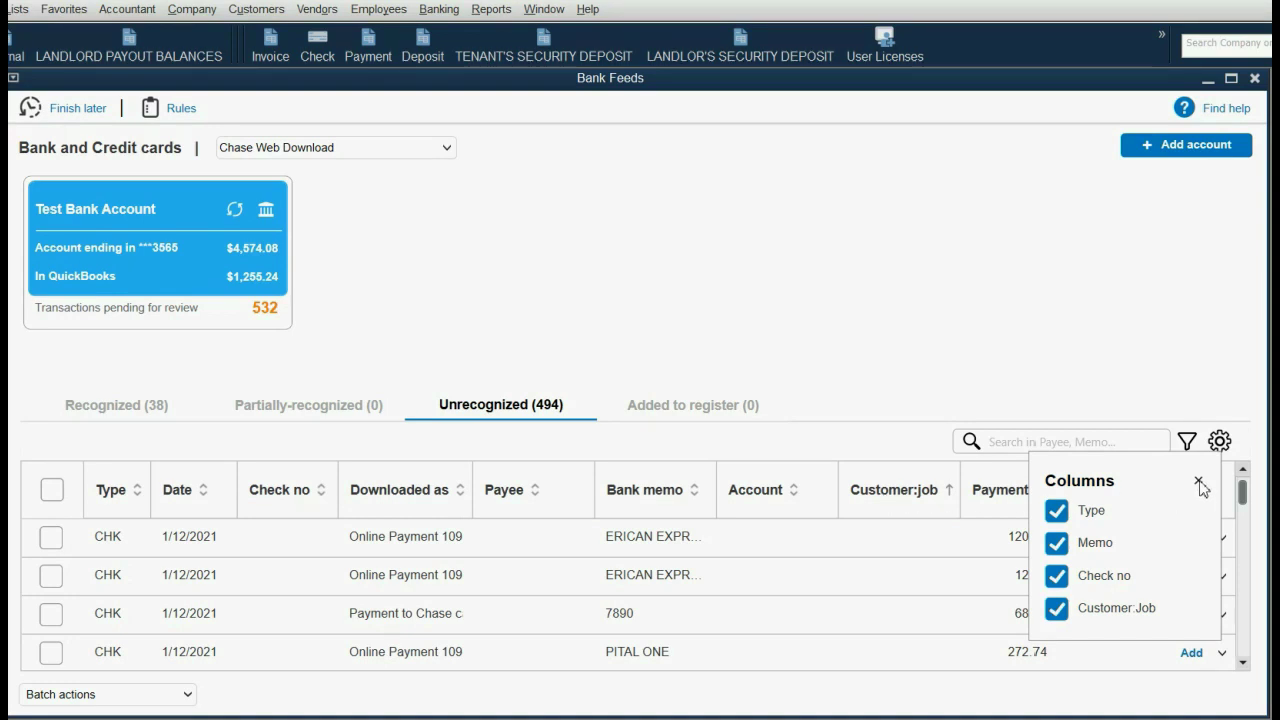
{"action": "left_click", "coordinate": [1199, 483]}
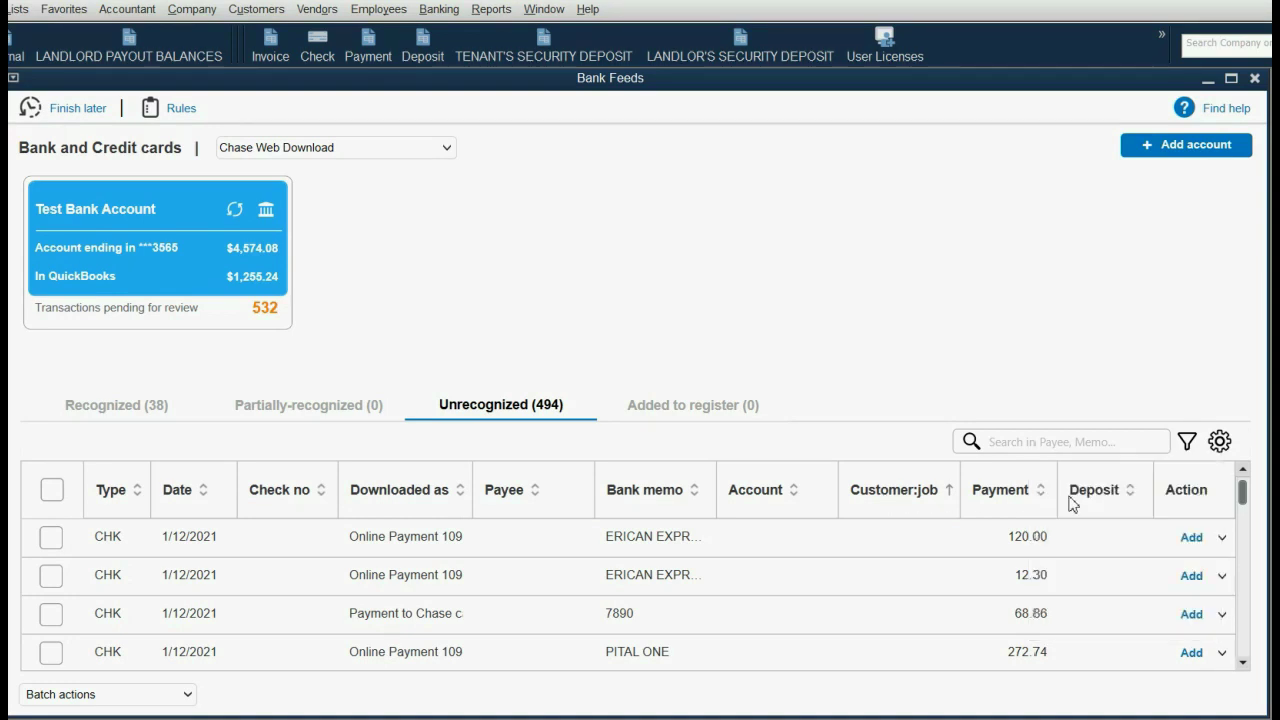
Turn on class tracking for transactions in the company-wide Accounting preferences and save the change
{"action": "left_click", "coordinate": [903, 492]}
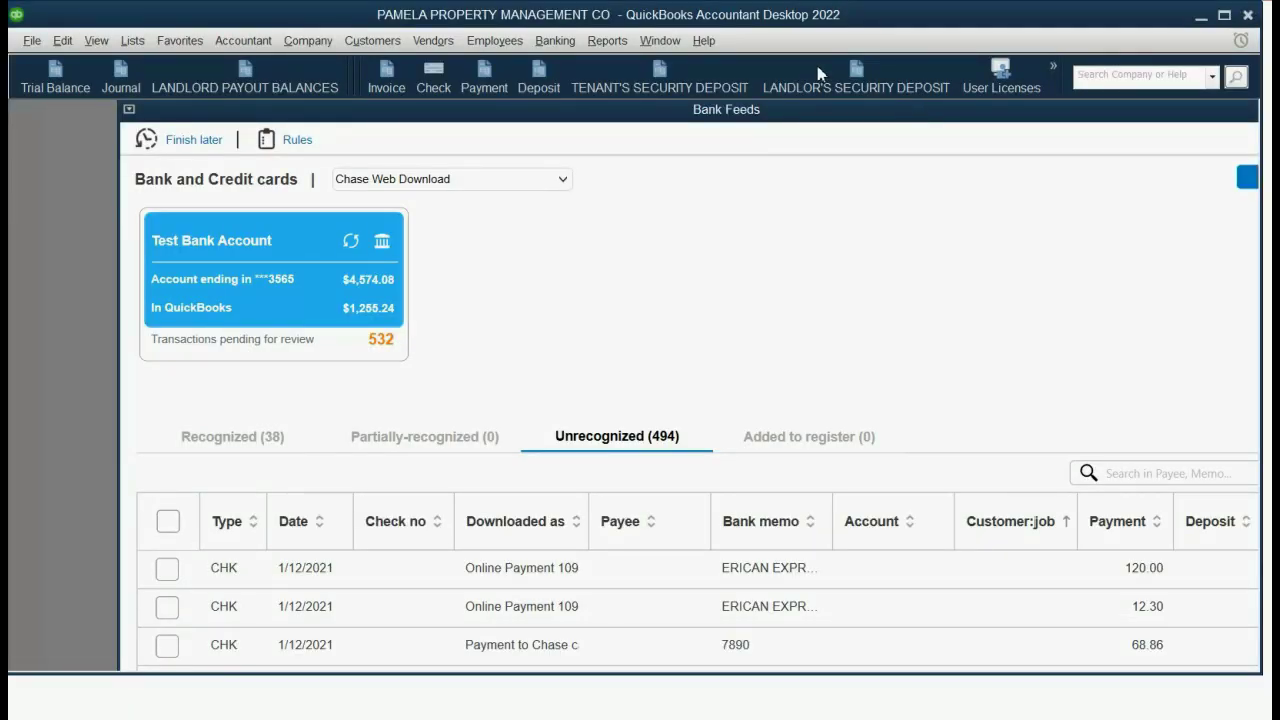
{"action": "left_click", "coordinate": [65, 43]}
{"action": "left_click", "coordinate": [126, 305]}
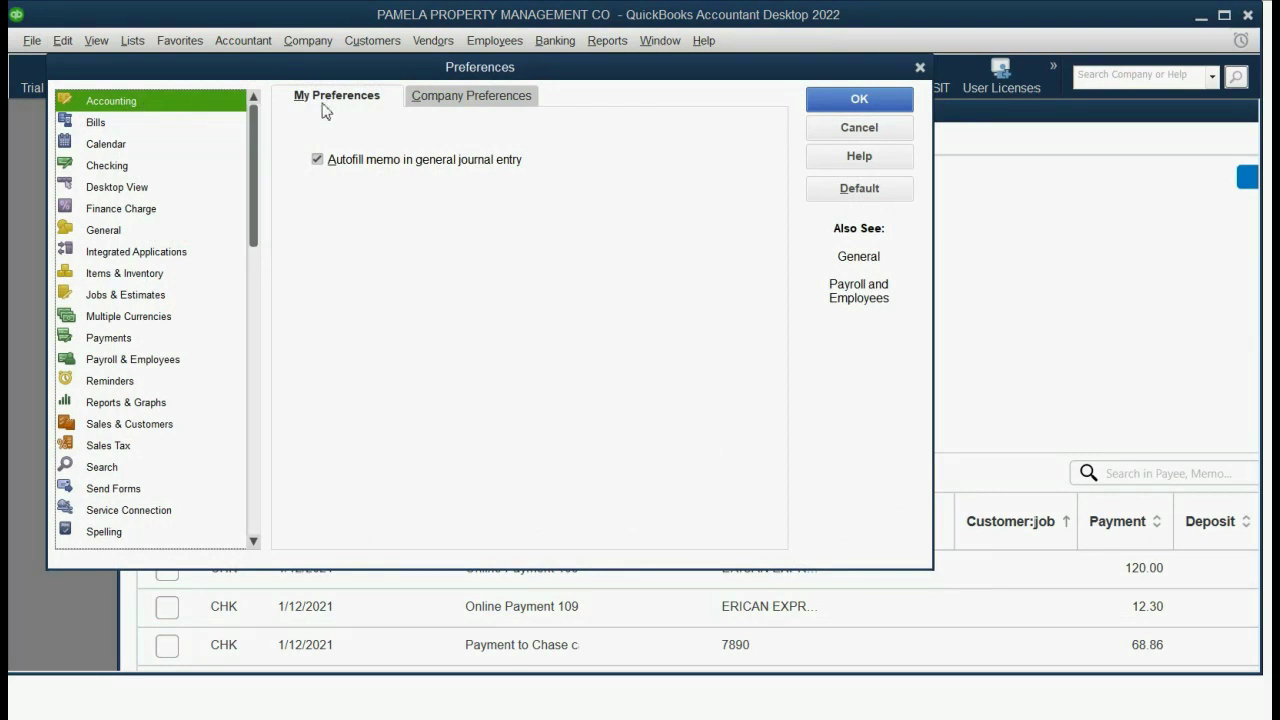
{"action": "left_click", "coordinate": [469, 100]}
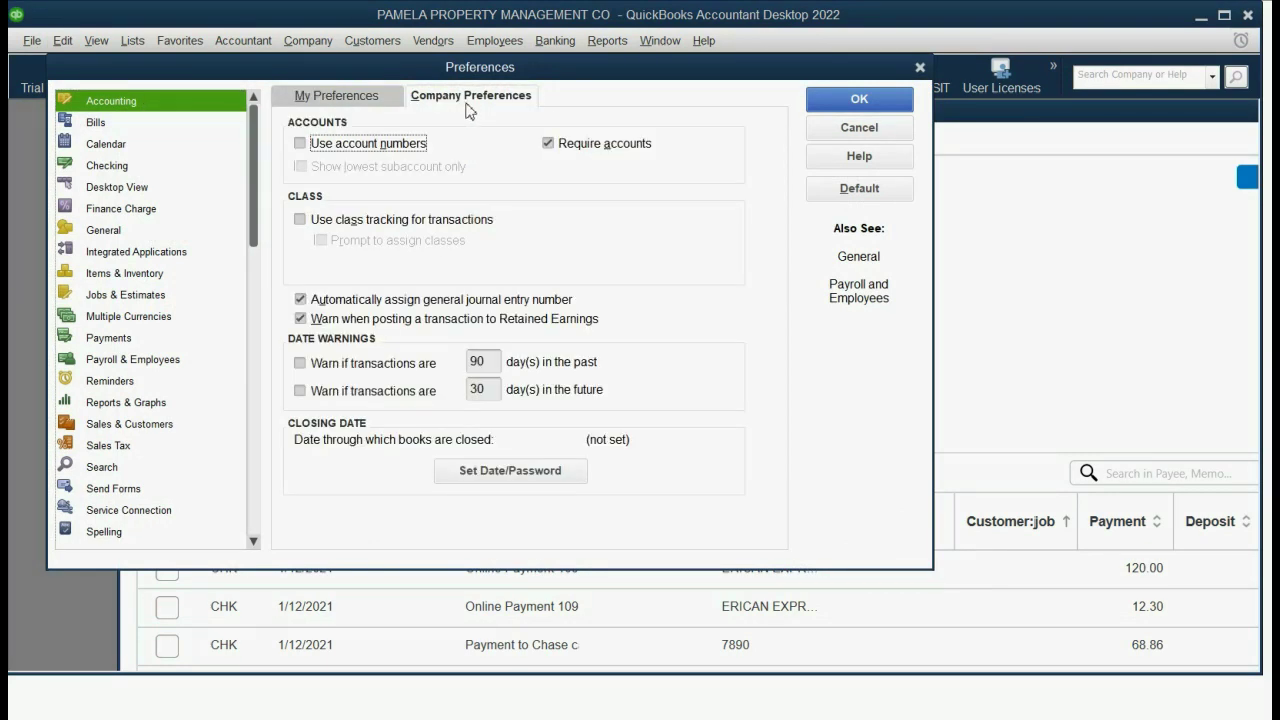
{"action": "left_click", "coordinate": [302, 220]}
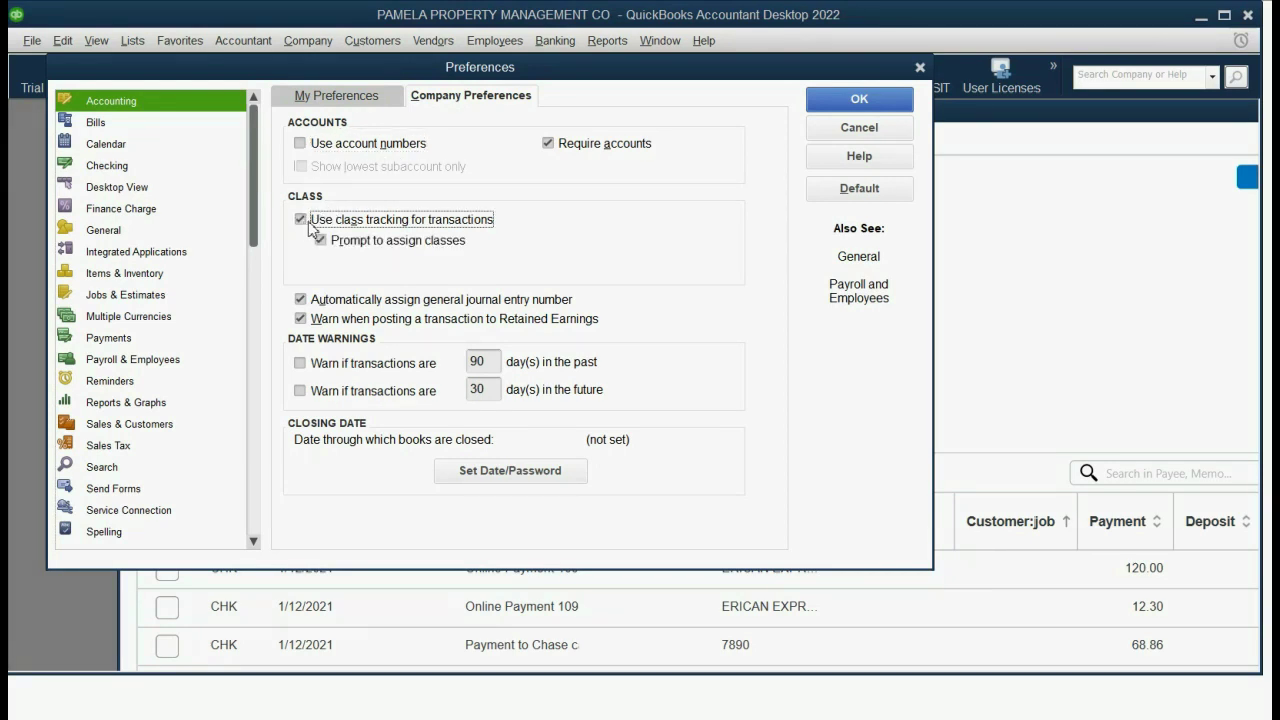
{"action": "left_click", "coordinate": [856, 104]}
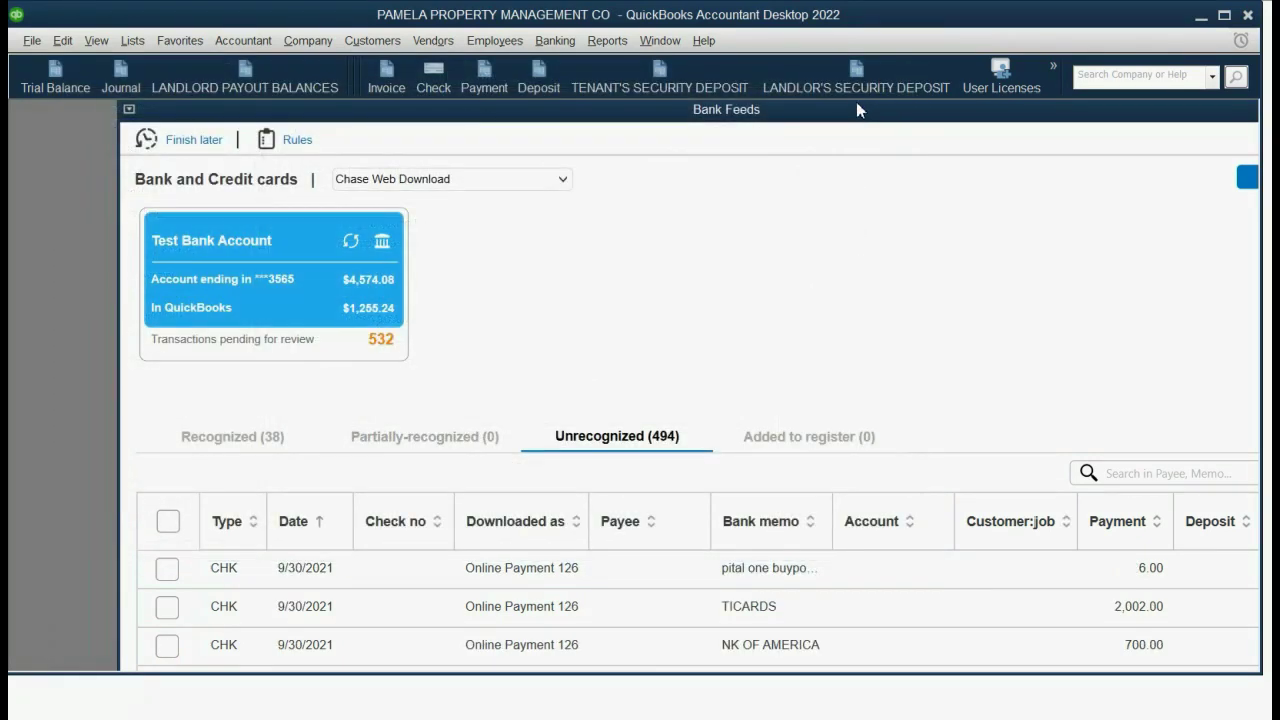
Show the Class column in the unrecognized transactions list and close the column settings
{"action": "left_click", "coordinate": [1224, 16]}
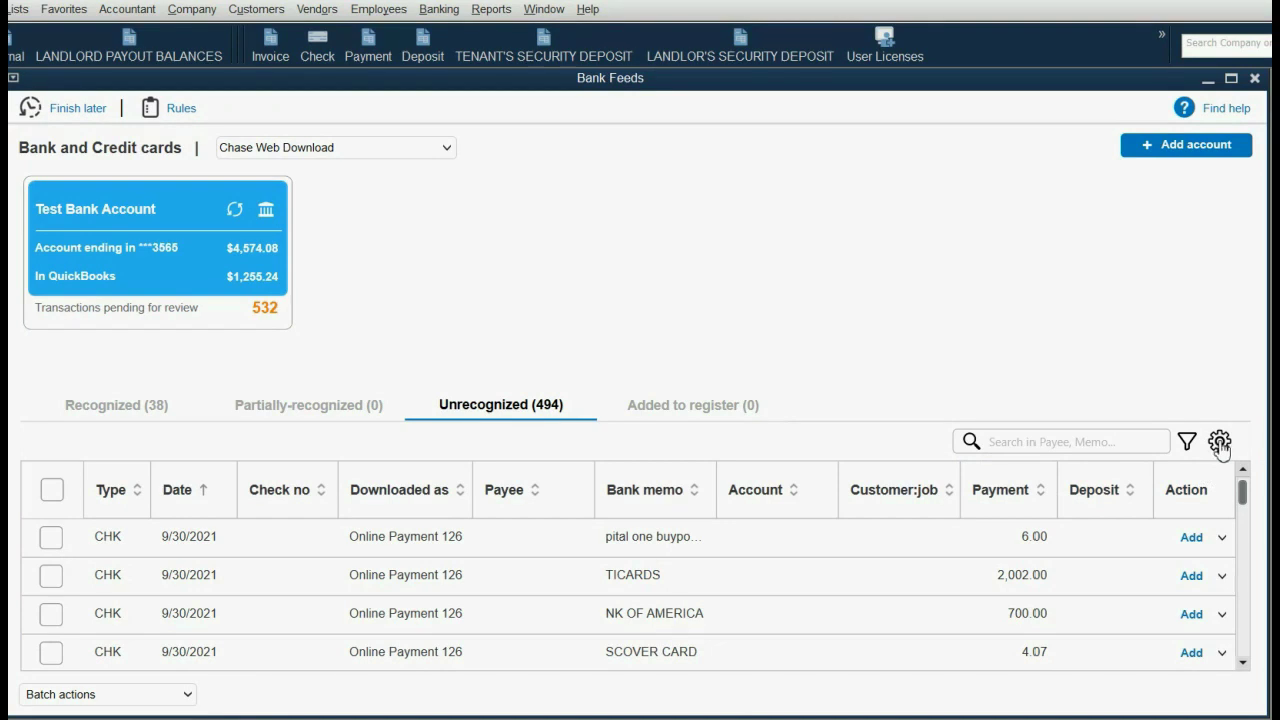
{"action": "left_click", "coordinate": [1219, 443]}
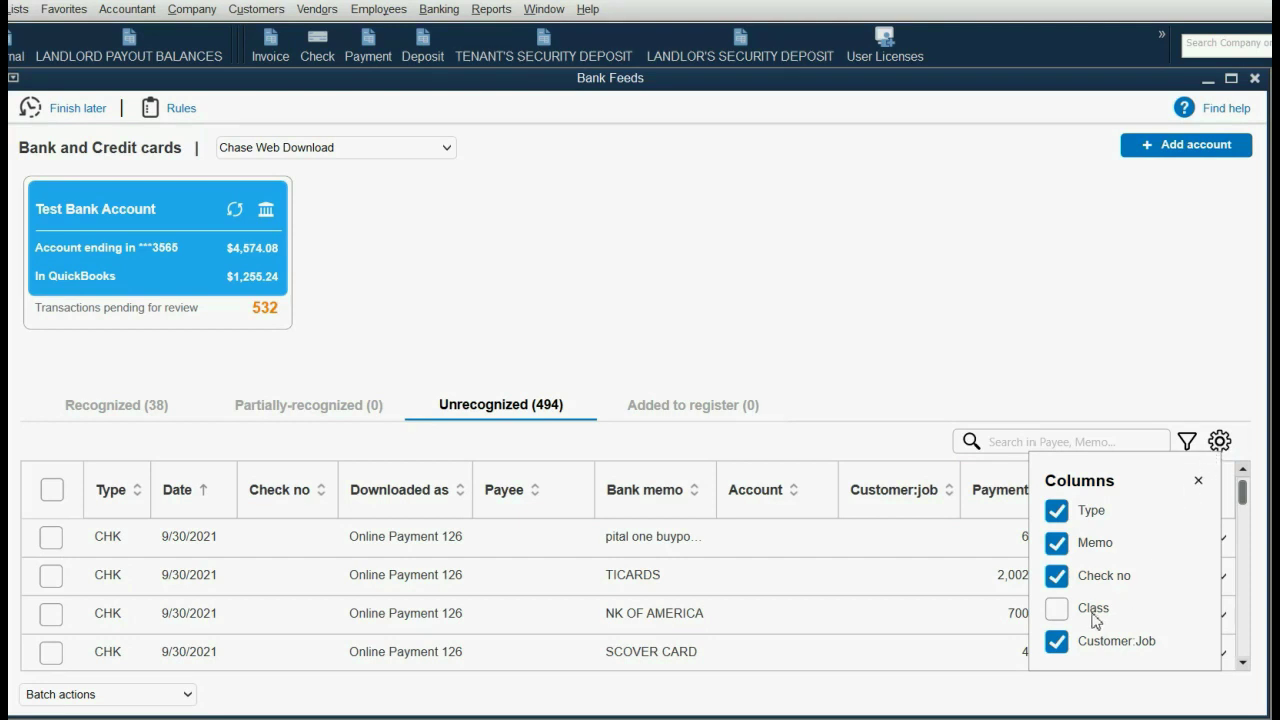
{"action": "left_click", "coordinate": [1057, 610]}
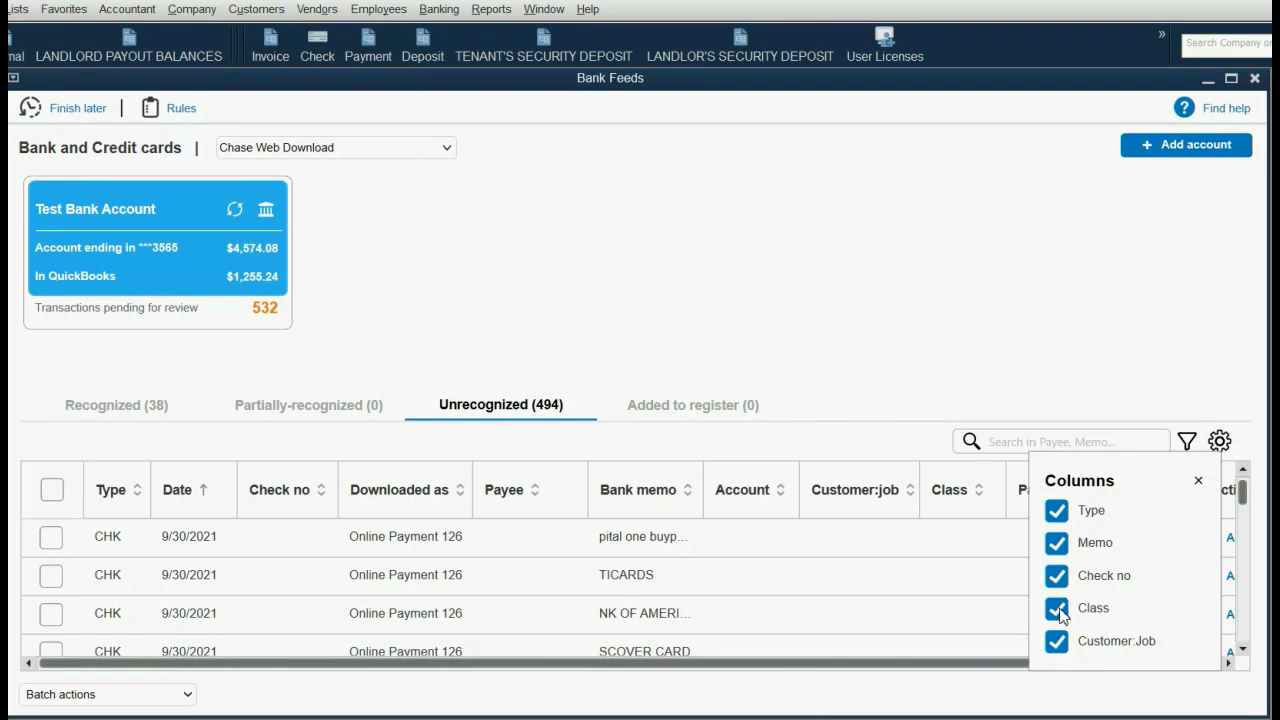
{"action": "left_click", "coordinate": [1058, 610]}
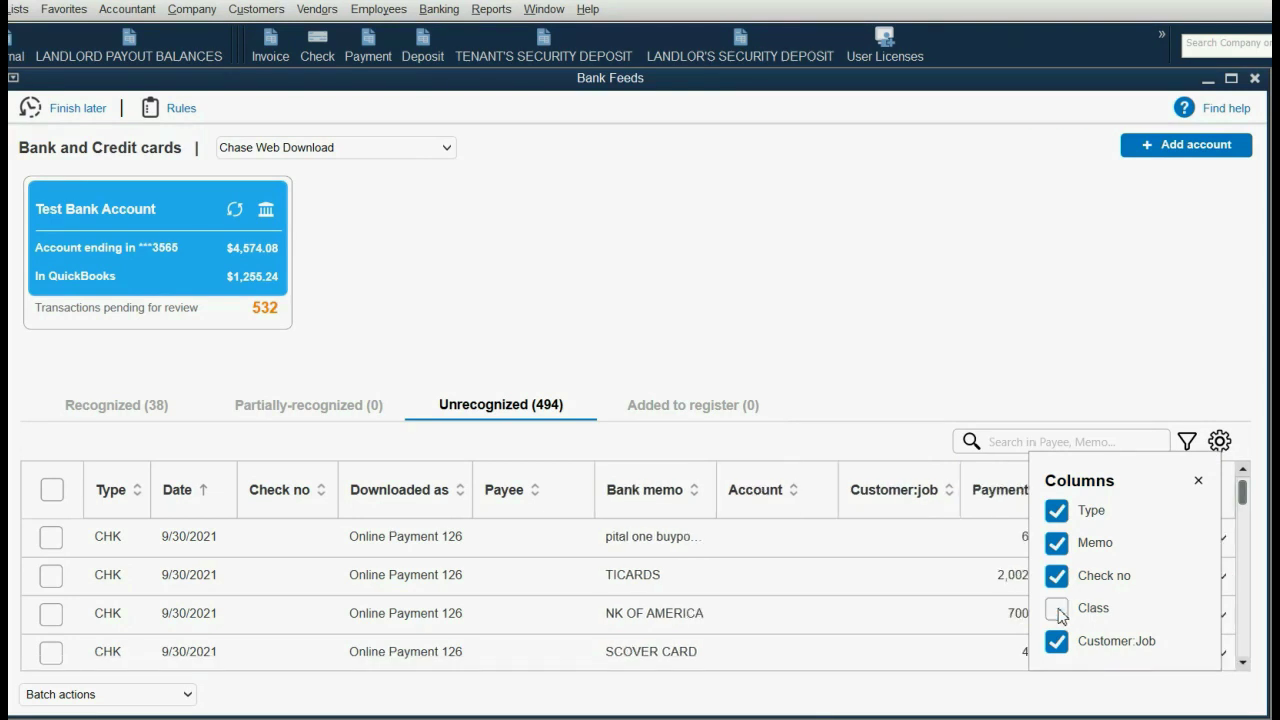
{"action": "left_click", "coordinate": [1058, 610]}
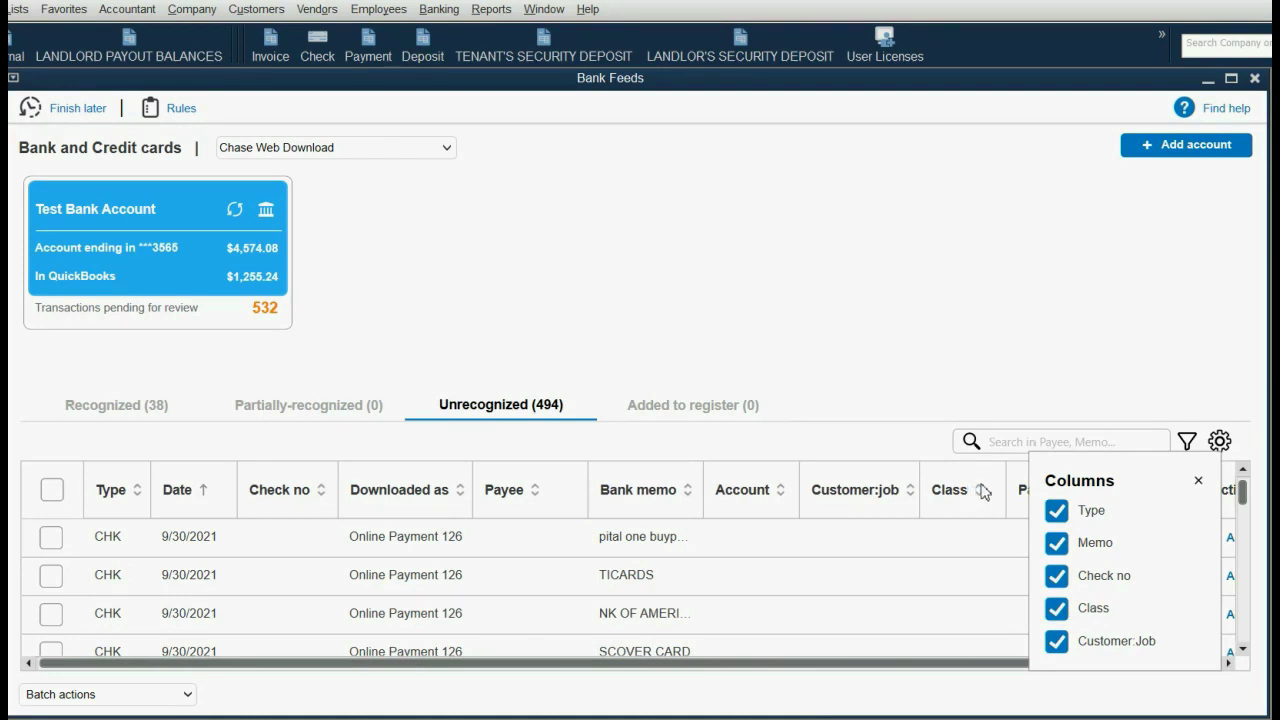
{"action": "left_click", "coordinate": [1200, 484]}
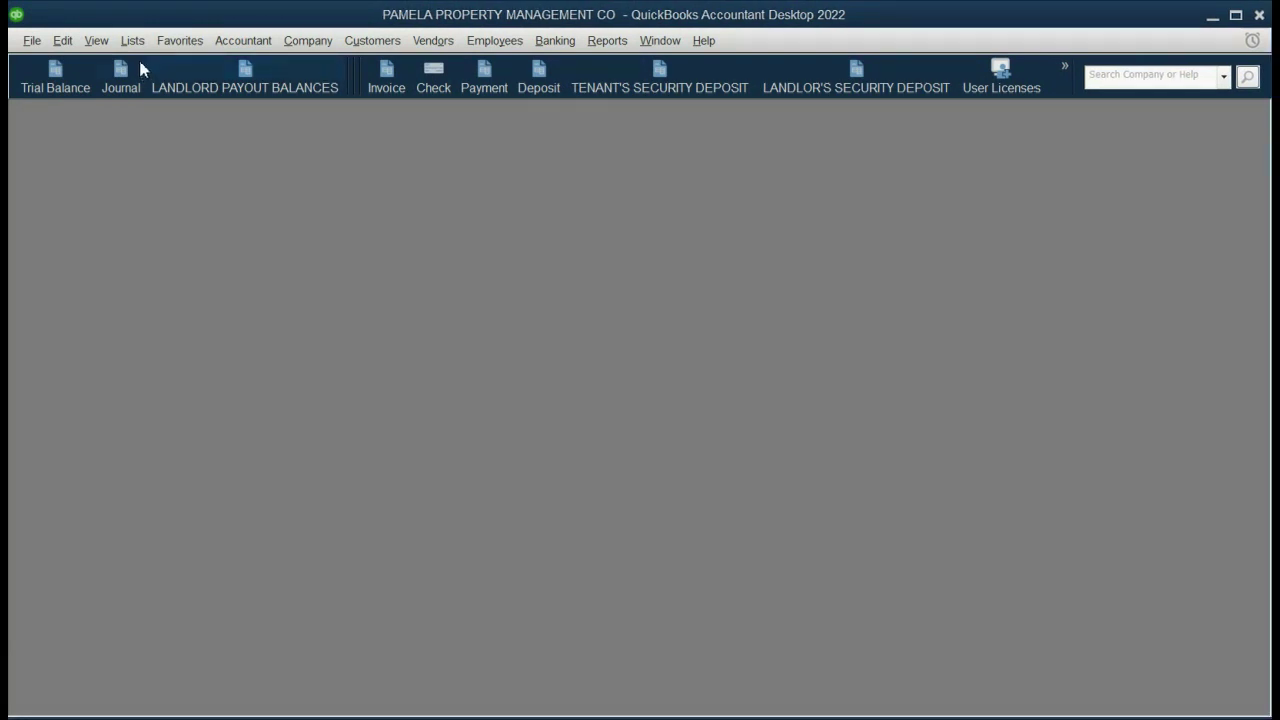
Open the Class List and create a new class named CLASS A
{"action": "left_click", "coordinate": [134, 43]}
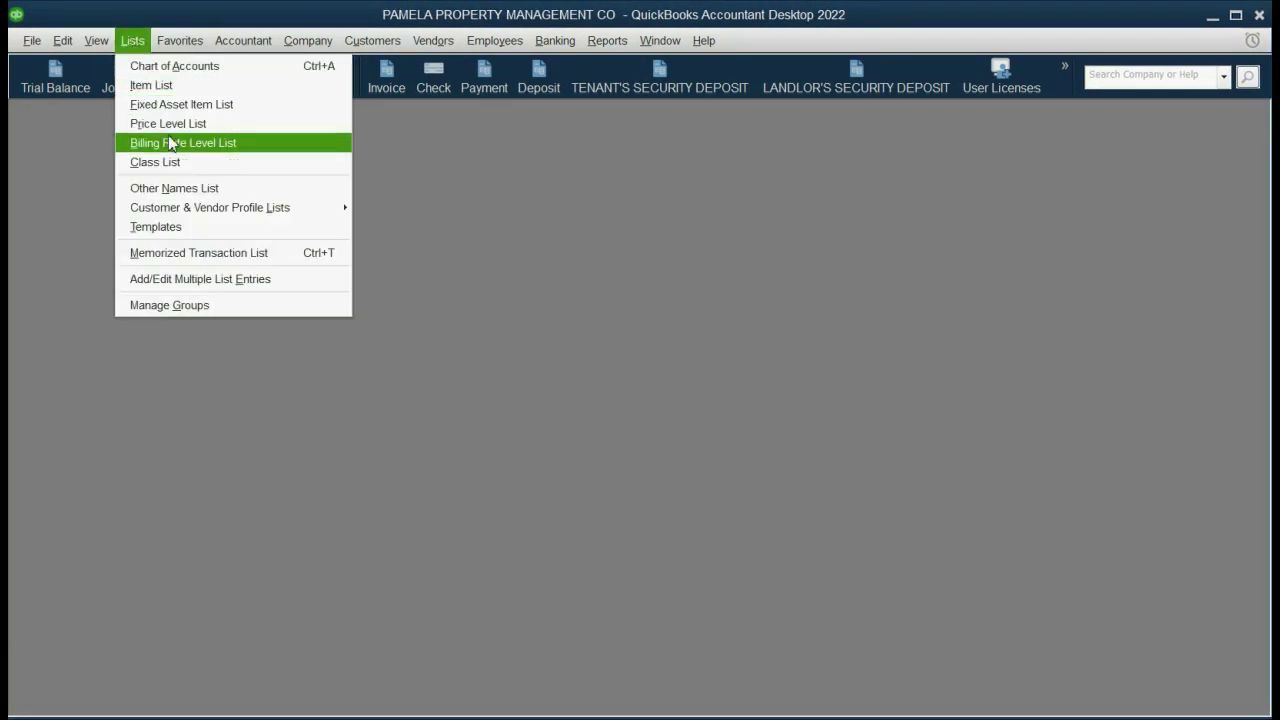
{"action": "left_click", "coordinate": [171, 162]}
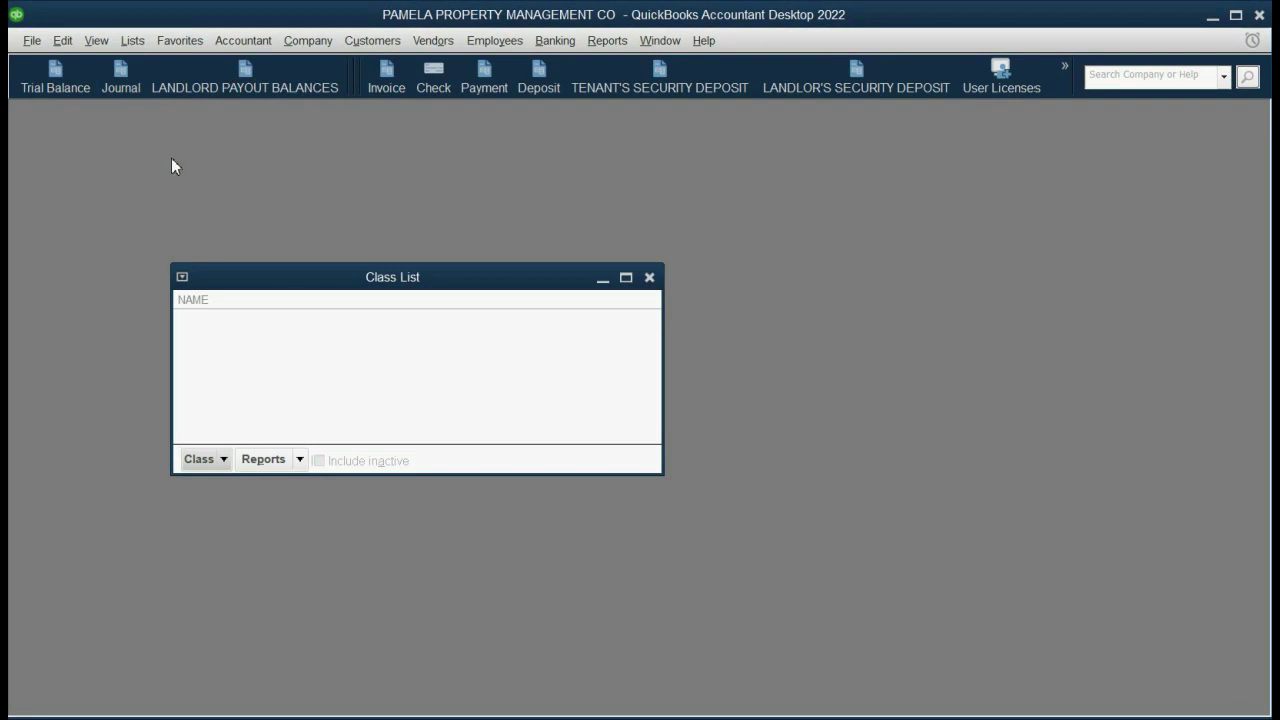
{"action": "left_click", "coordinate": [210, 462]}
{"action": "left_click", "coordinate": [207, 485]}
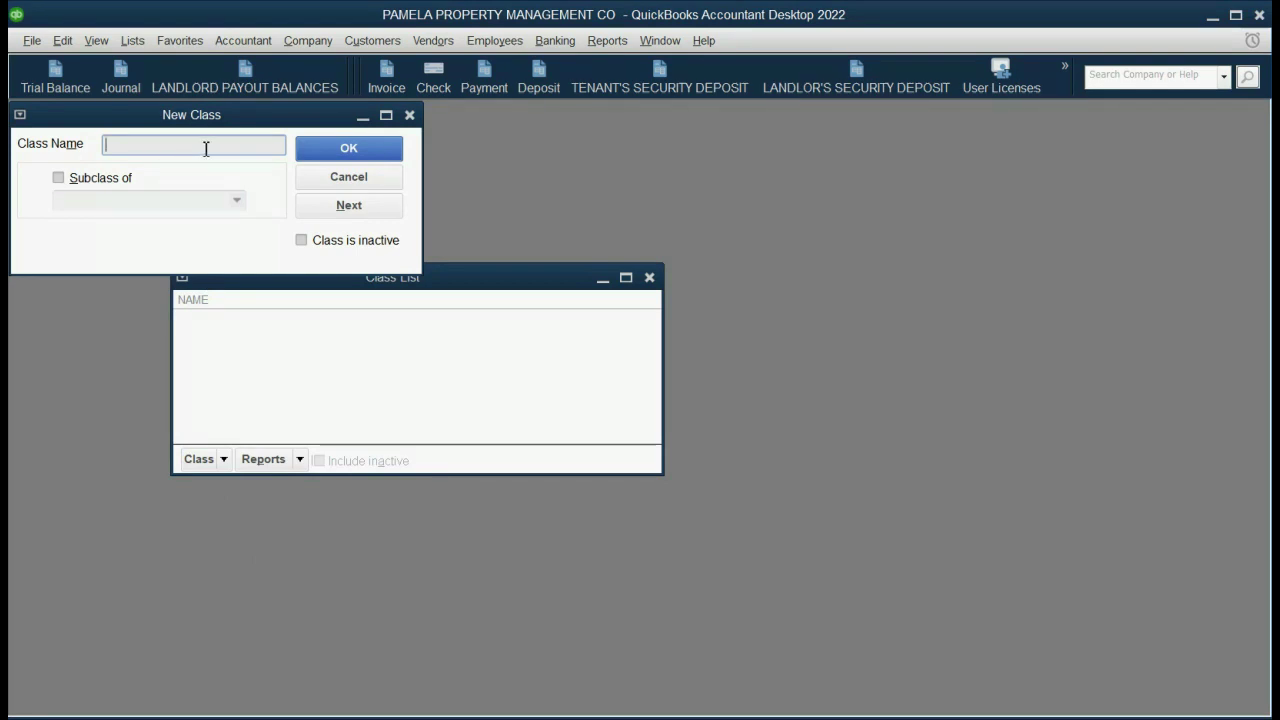
{"action": "type", "text": "CLASS A"}
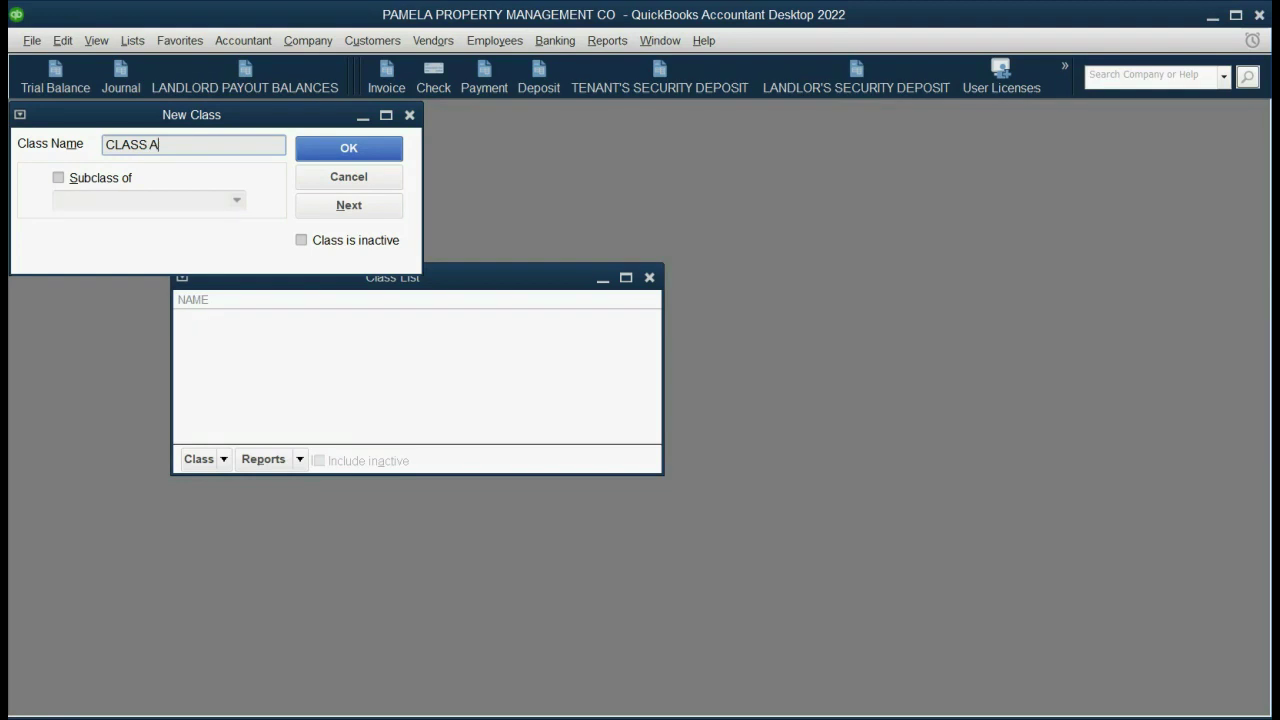
{"action": "key", "text": "Return"}
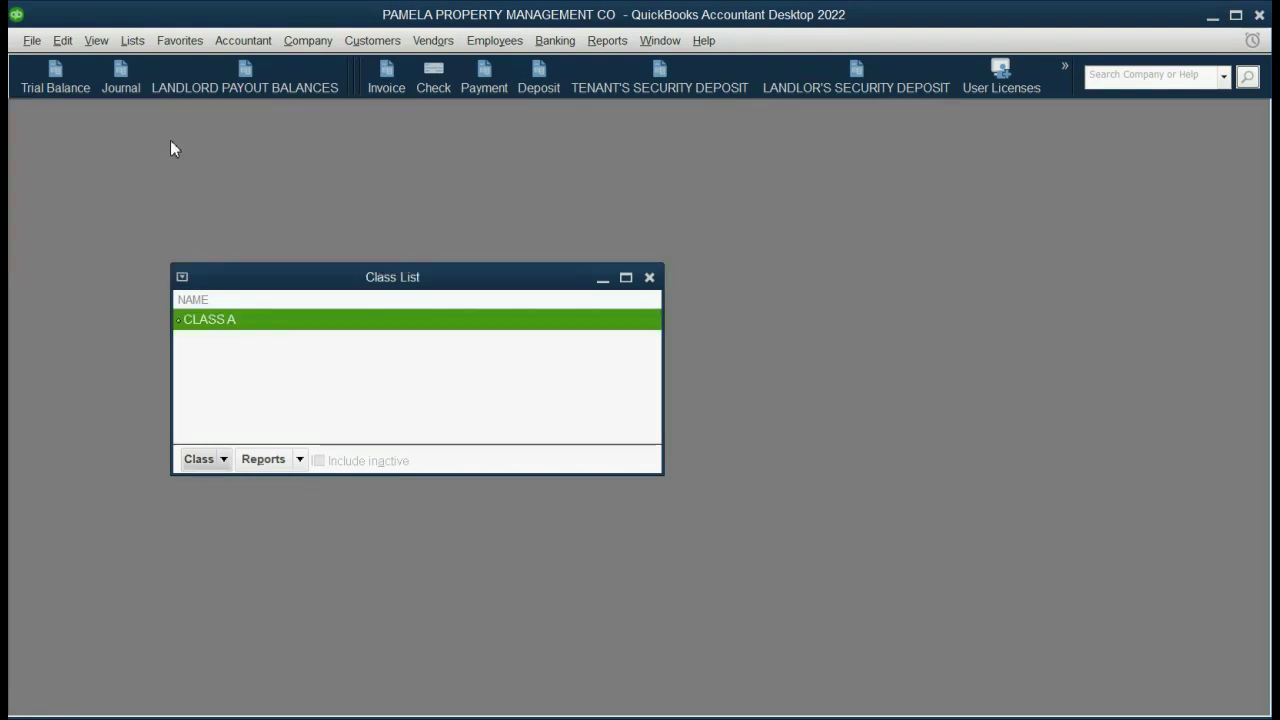
Add a second class named CLASS B and close the Class List
{"action": "left_click", "coordinate": [199, 459]}
{"action": "left_click", "coordinate": [198, 486]}
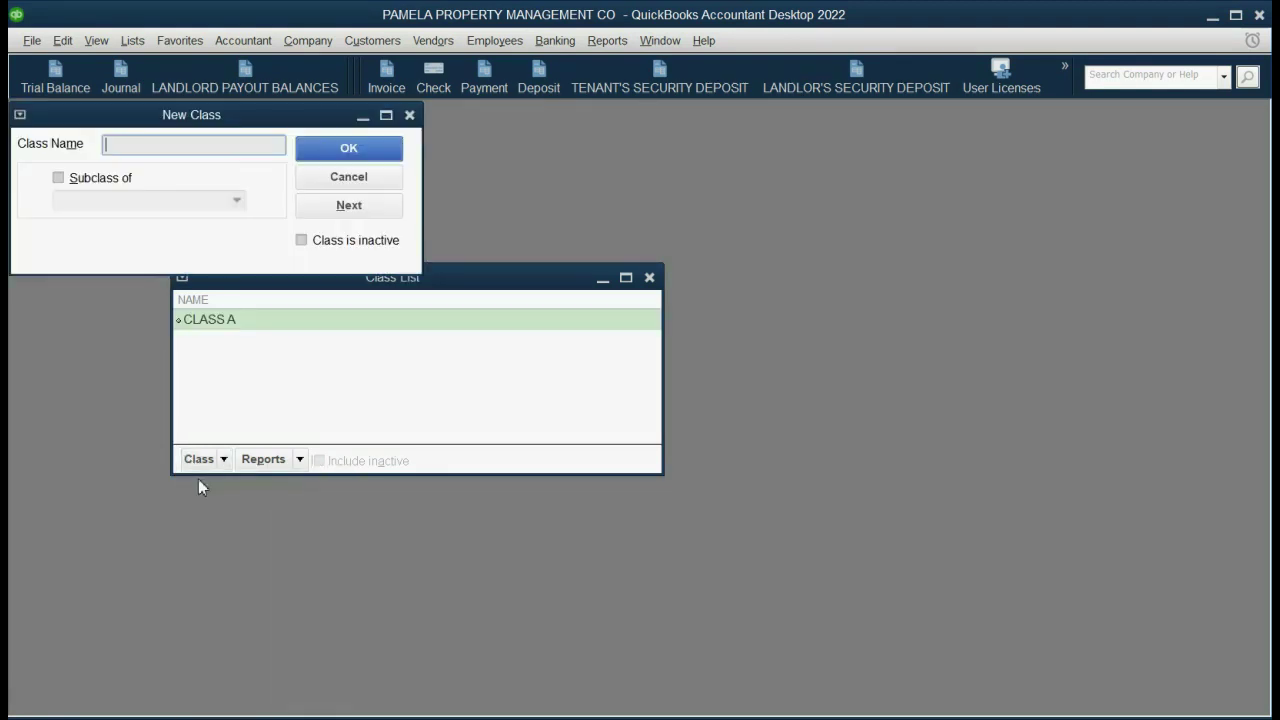
{"action": "type", "text": "CL"}
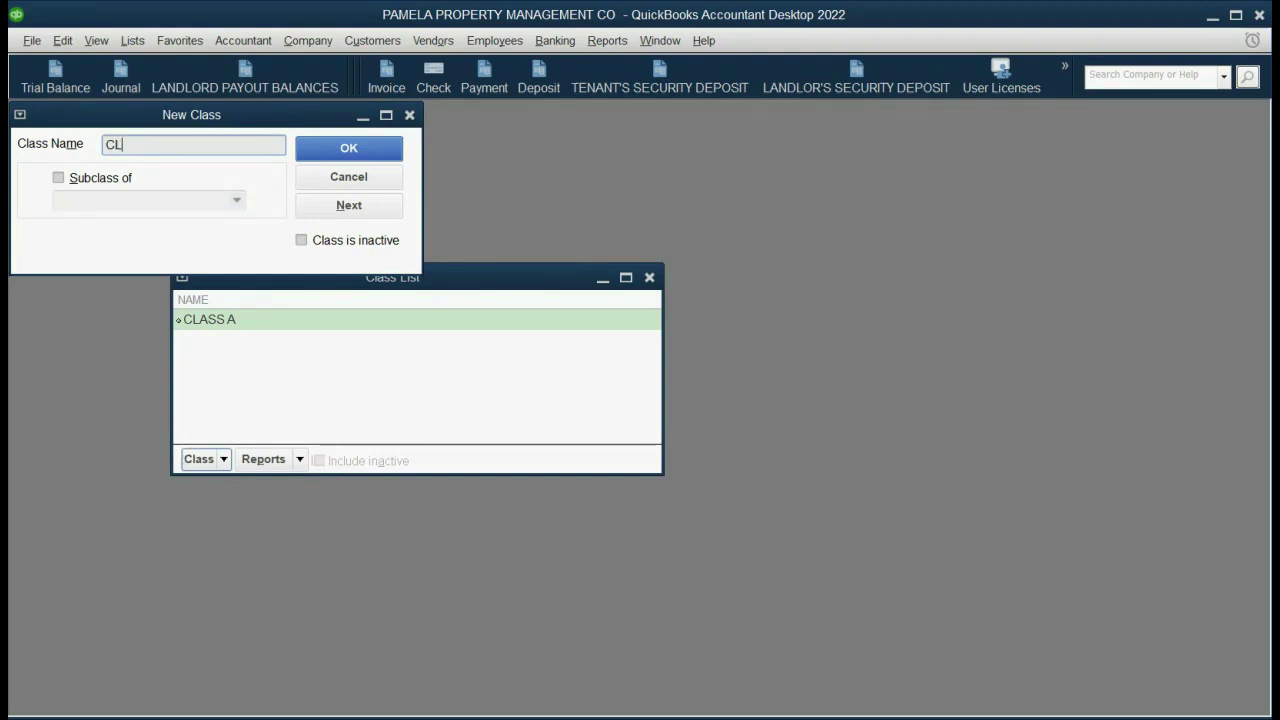
{"action": "type", "text": "ASS B"}
{"action": "key", "text": "Return"}
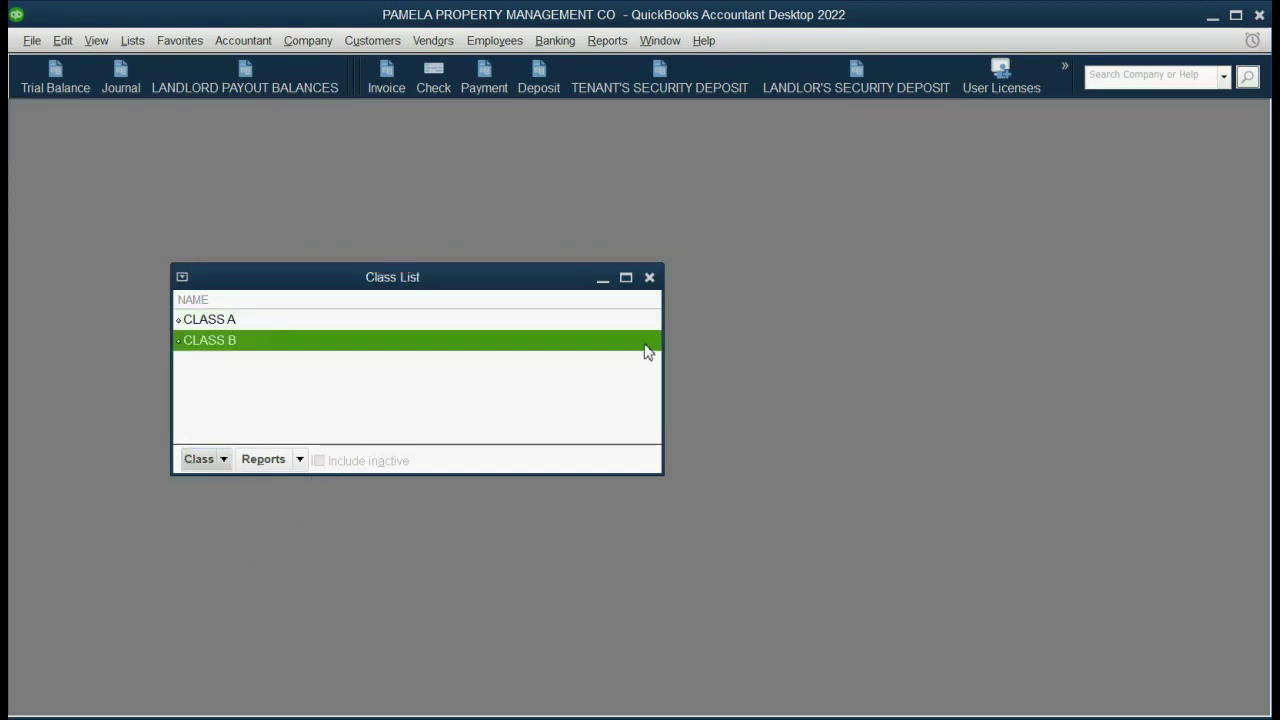
{"action": "left_click", "coordinate": [648, 279]}
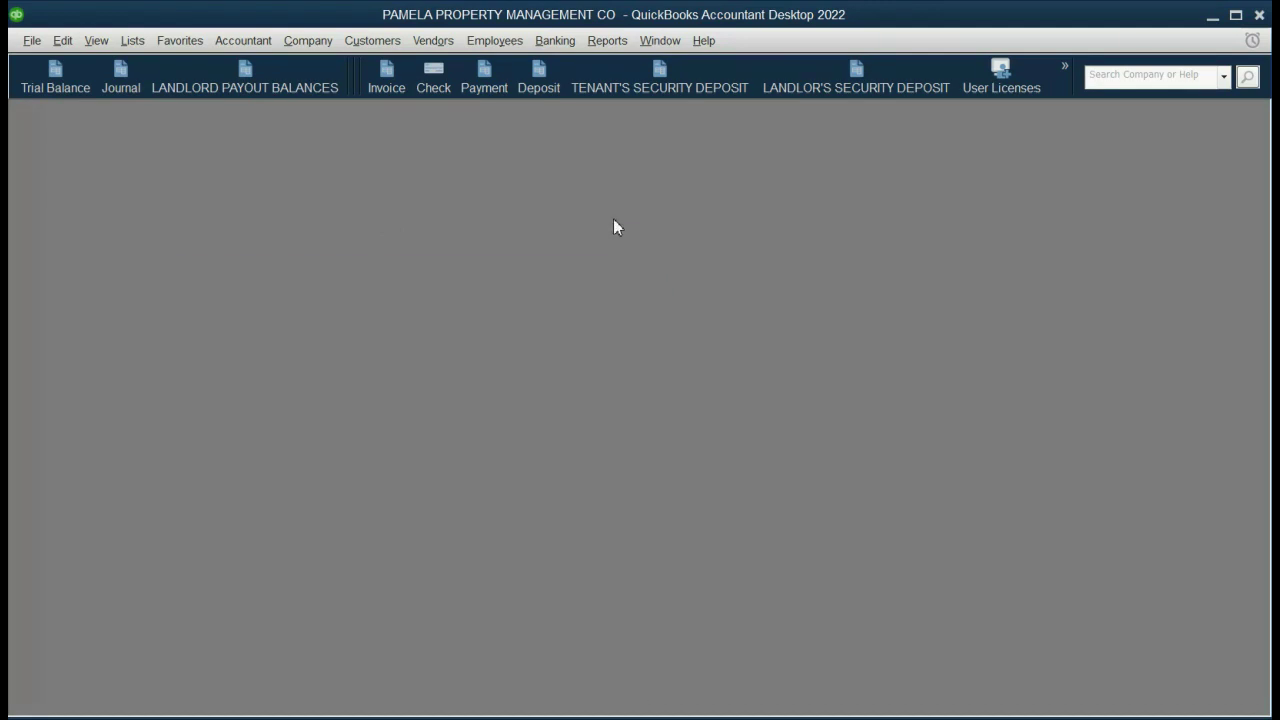
Reopen the Bank Feeds Center and sort the recognized transactions by Class
{"action": "left_click", "coordinate": [547, 52]}
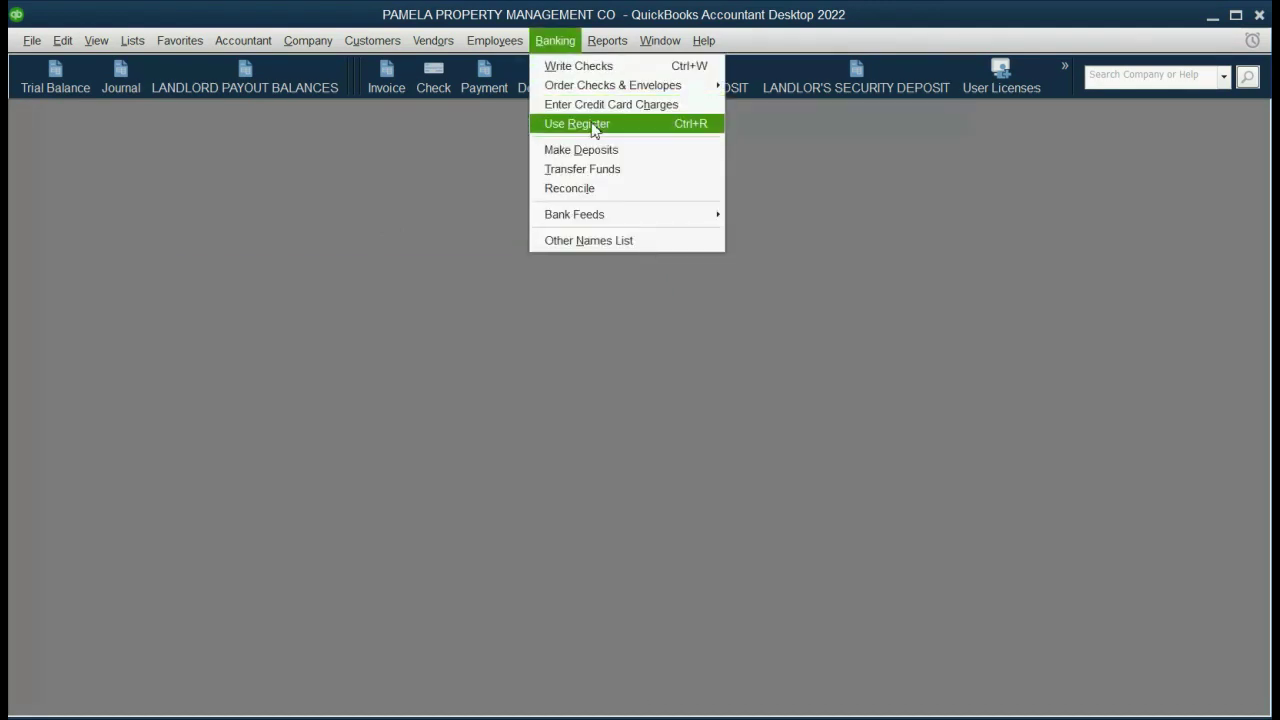
{"action": "mouse_move", "coordinate": [623, 218]}
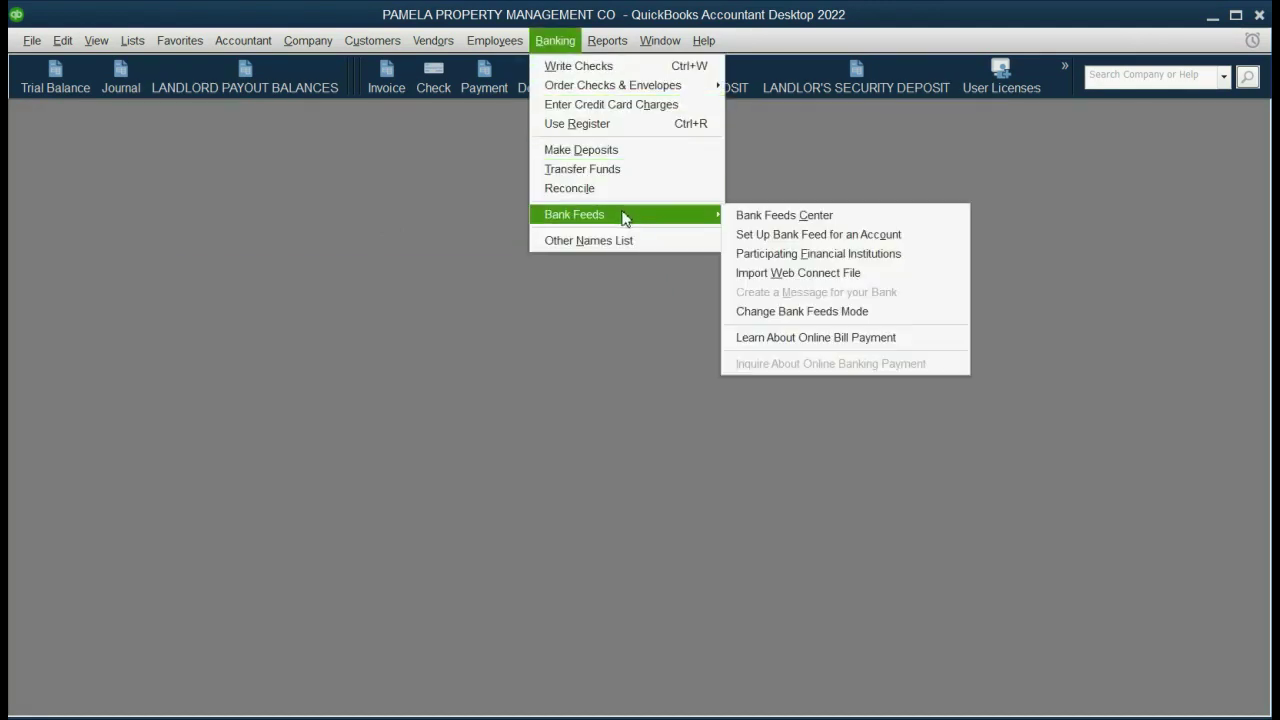
{"action": "left_click", "coordinate": [755, 220]}
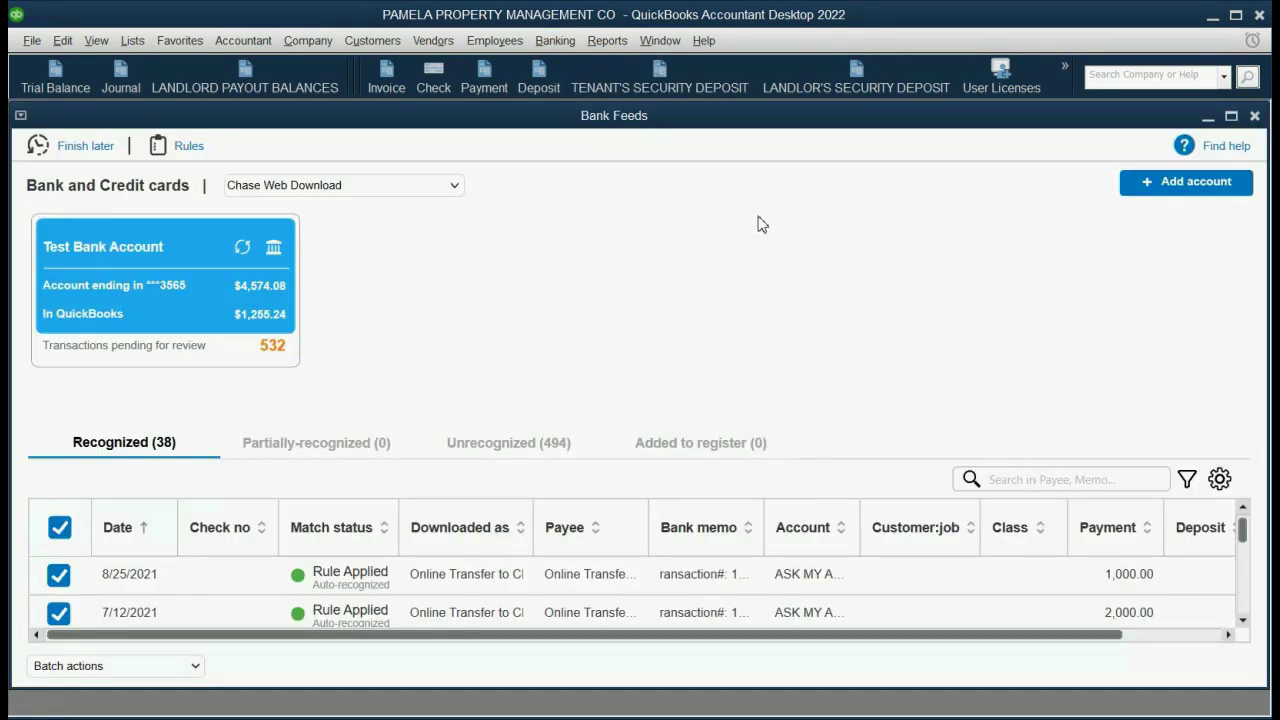
{"action": "left_click", "coordinate": [1040, 533]}
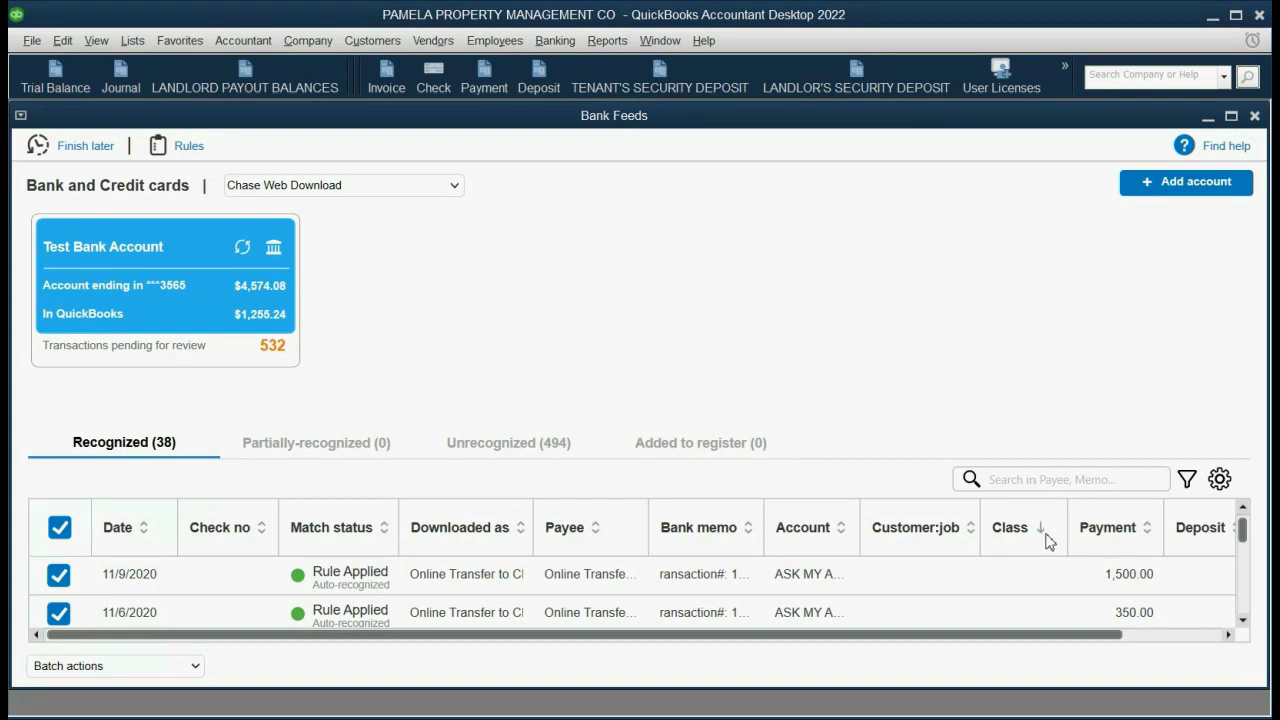
Assign CLASS A to the recognized 1,500.00 online transfer dated 11/9/2020
{"action": "left_click", "coordinate": [1050, 586]}
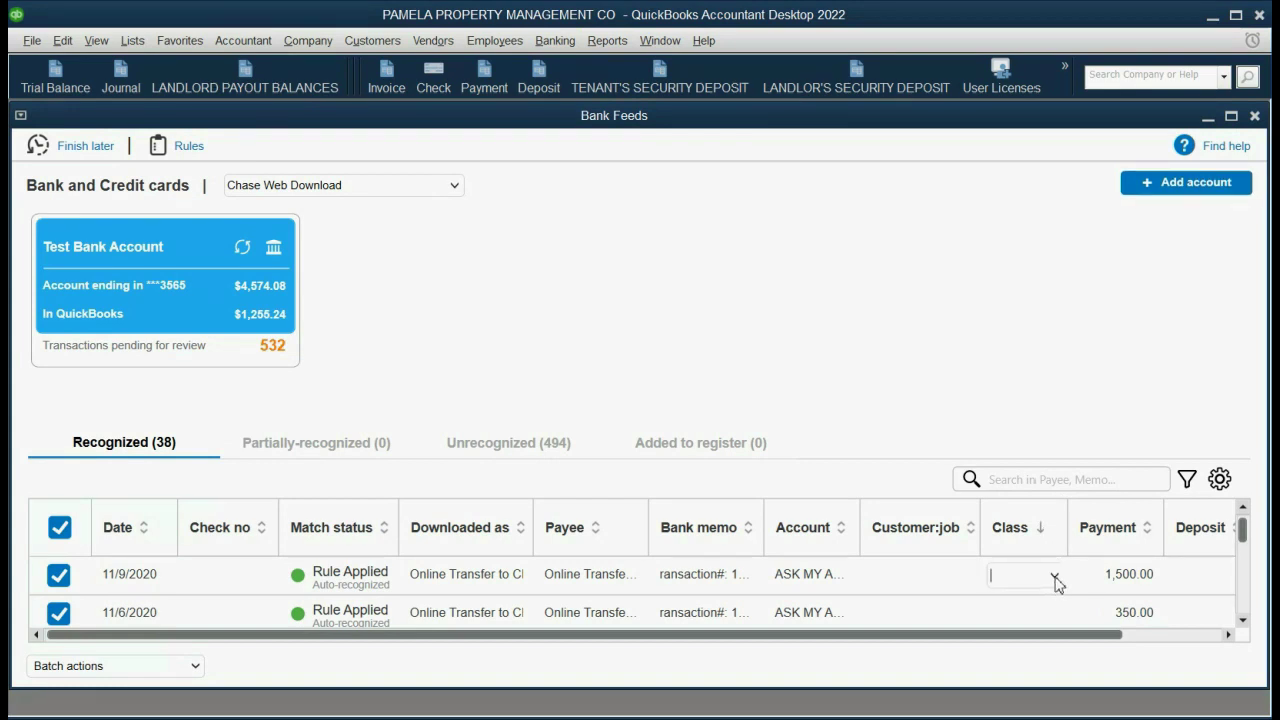
{"action": "left_click", "coordinate": [1054, 578]}
{"action": "left_click", "coordinate": [1000, 620]}
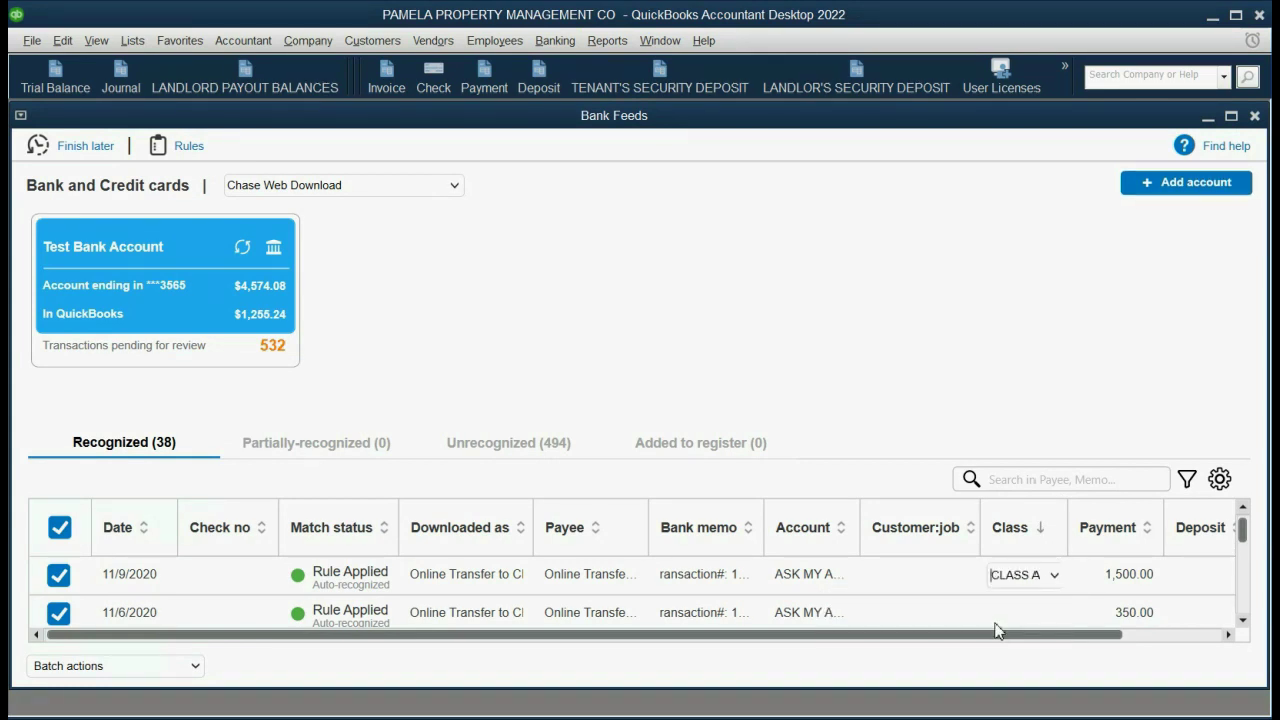